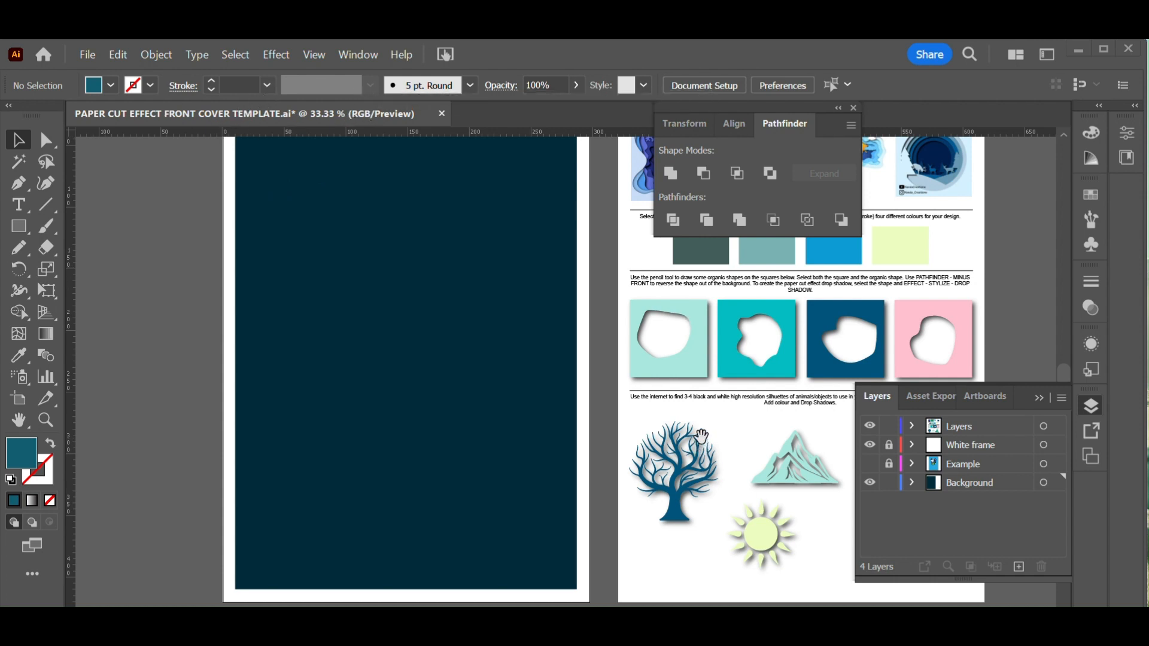
Select the dark background rectangle on the Background layer of the cover artboard
drag(675, 368, 307, 452)
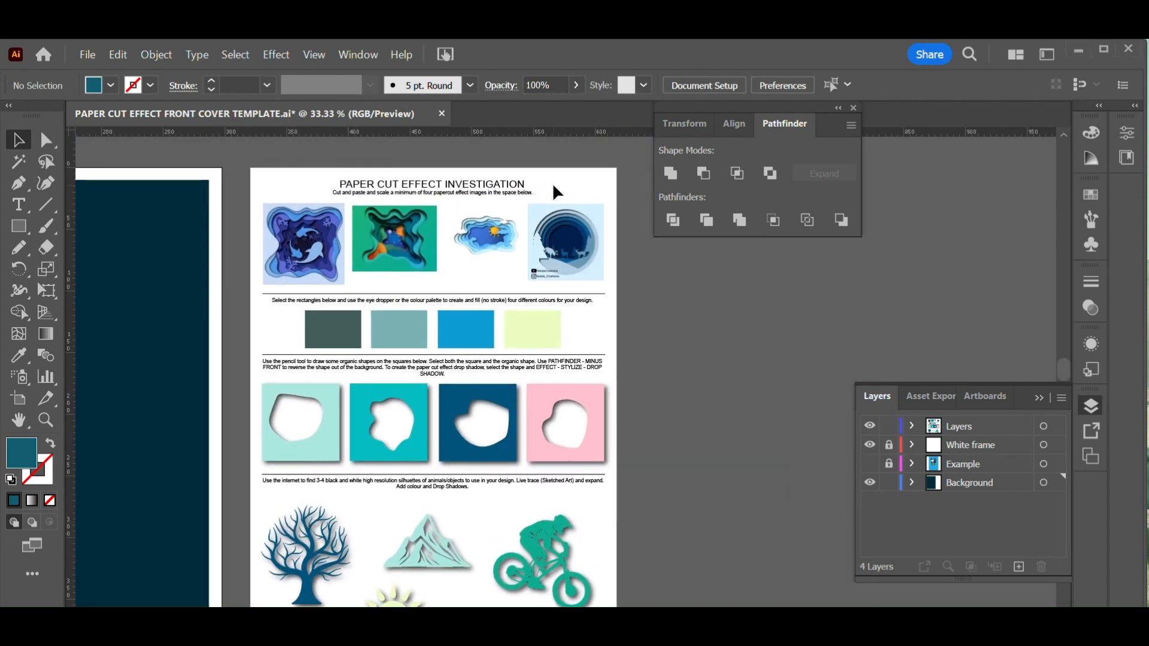
drag(259, 436, 639, 331)
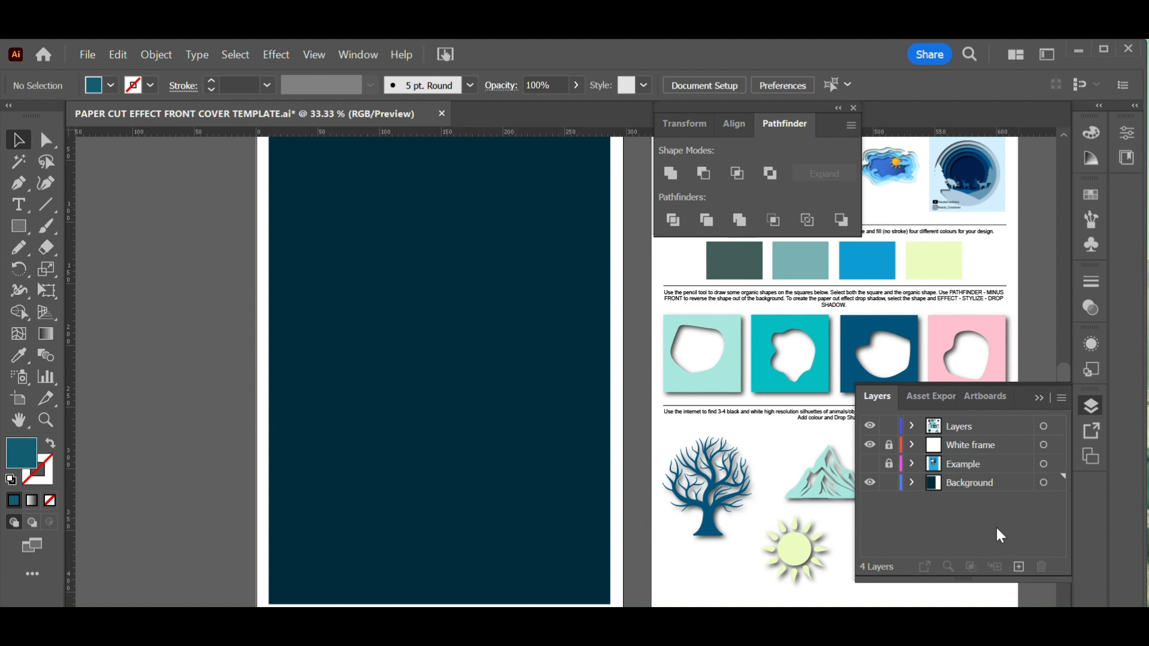
click(970, 485)
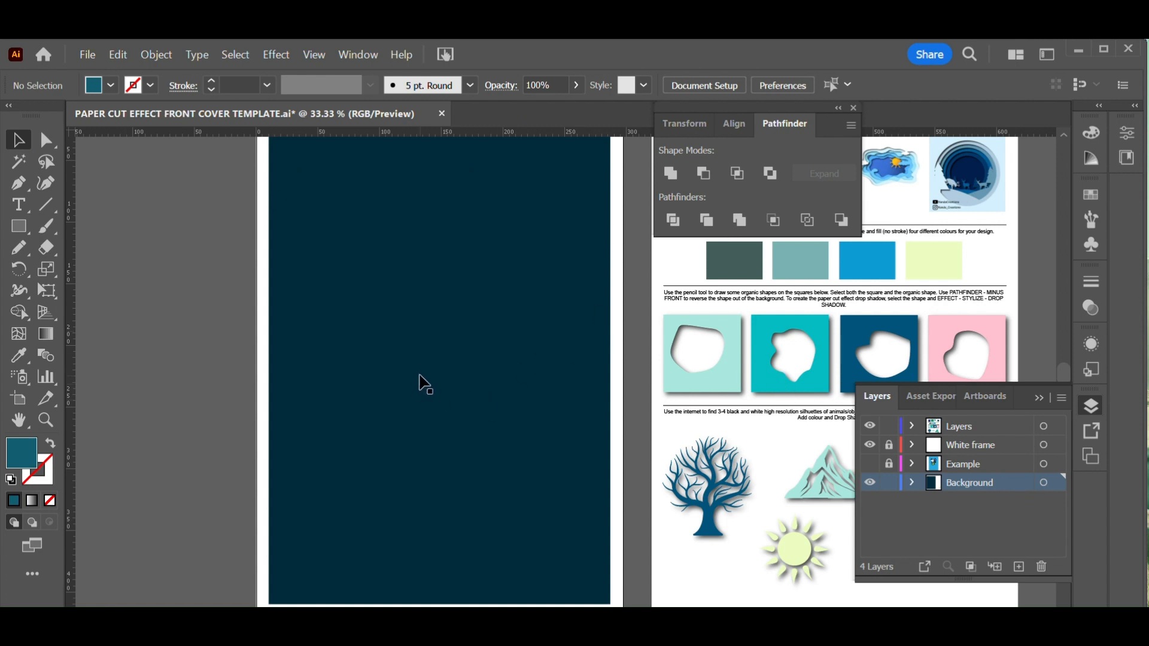
click(395, 347)
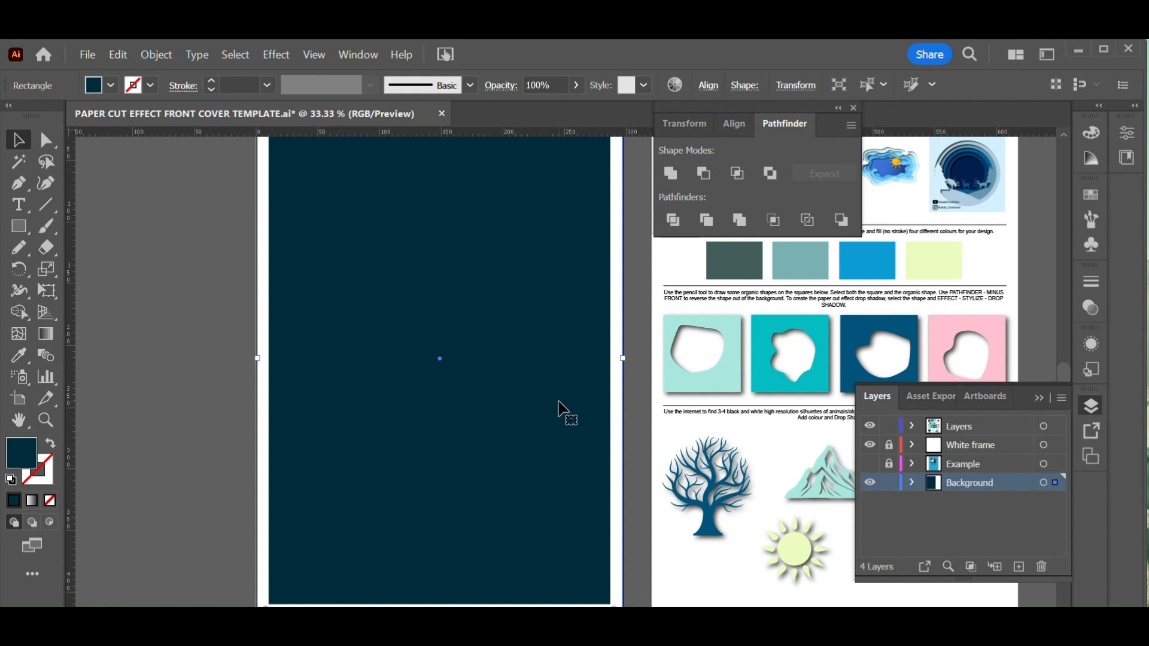
key(ctrl+h)
key(ctrl+h)
key(ctrl+h)
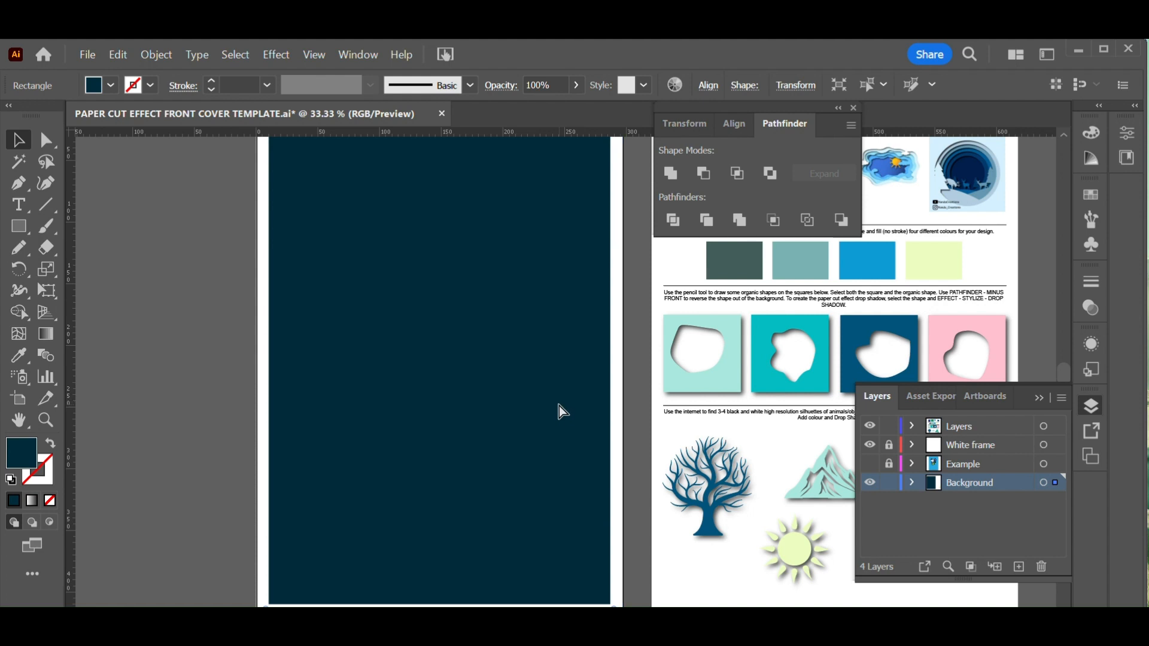
key(ctrl+h)
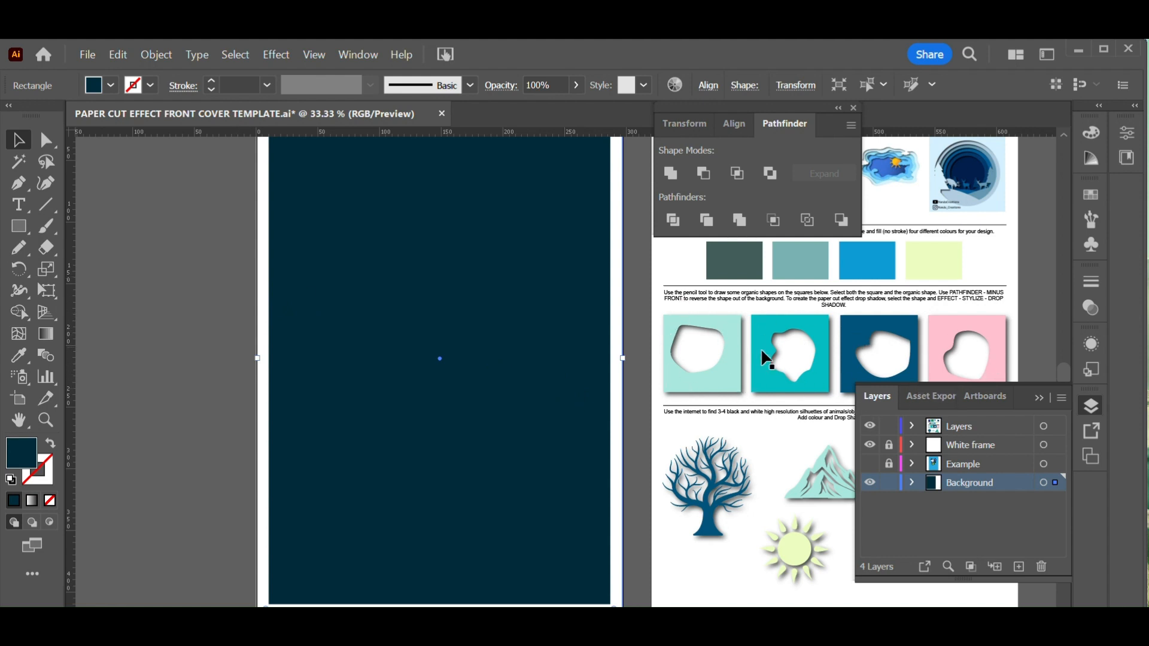
Draw a closed organic shape with the Pencil tool near the centre of the background
click(31, 256)
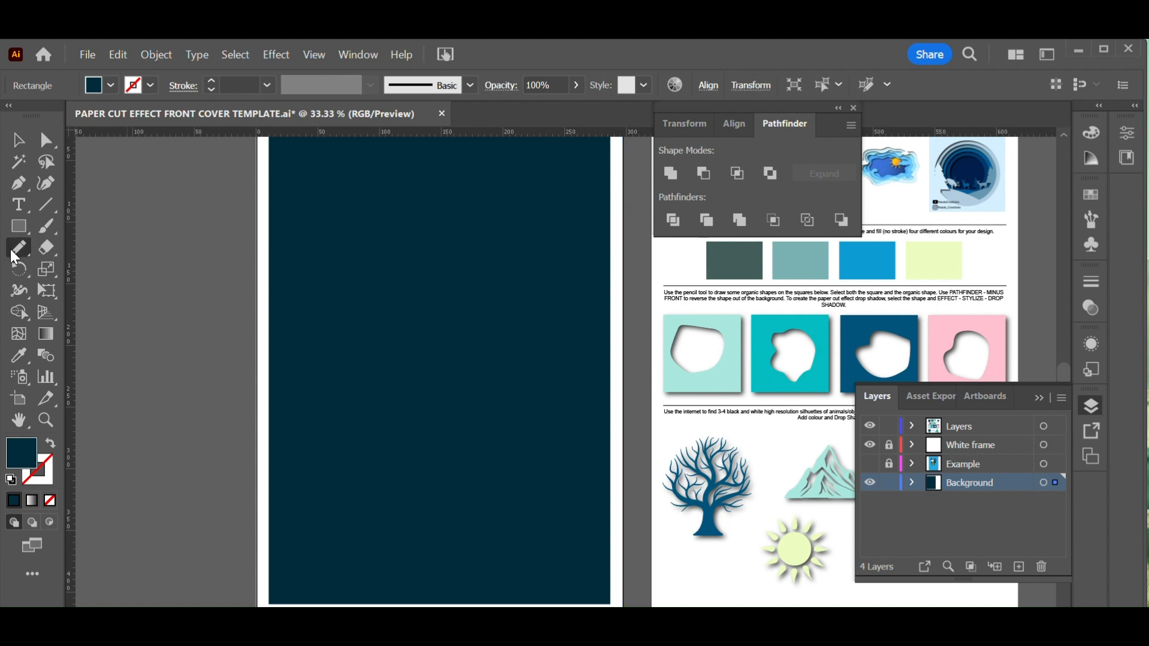
mouse_move(458, 309)
mouse_down()
mouse_move(401, 328)
mouse_move(395, 370)
mouse_move(412, 389)
mouse_move(441, 394)
mouse_move(466, 378)
mouse_move(475, 354)
mouse_move(449, 309)
mouse_up()
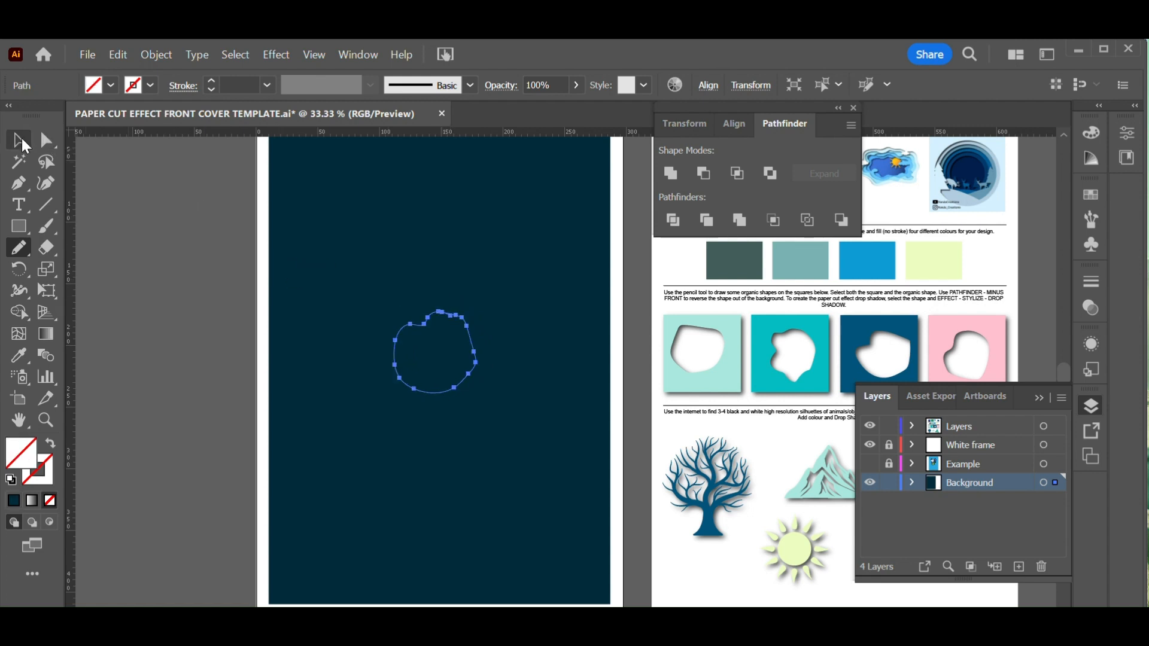
Cut the organic shape out of the background with Minus Front and apply a drop shadow to the result
click(20, 137)
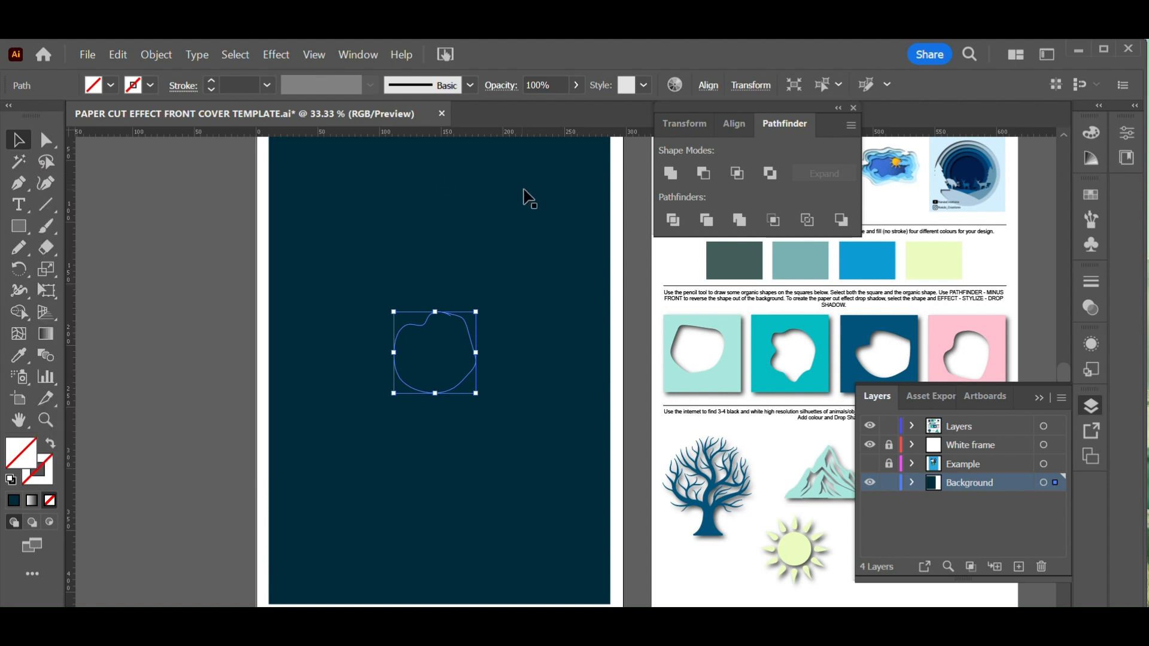
shift+click(460, 234)
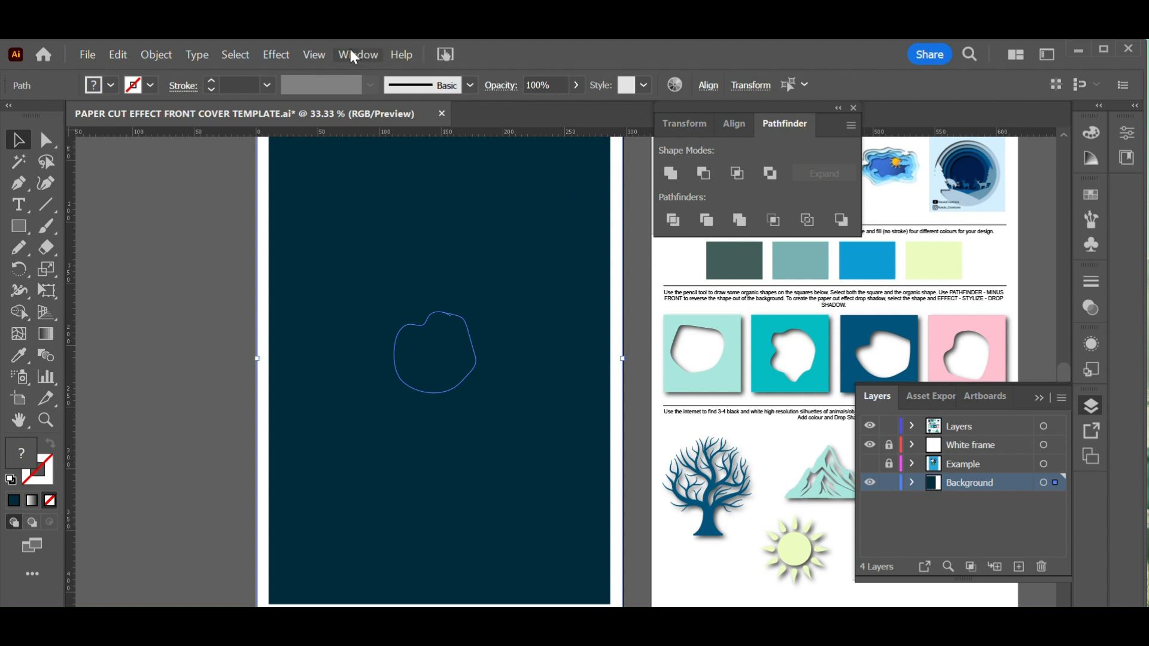
click(701, 174)
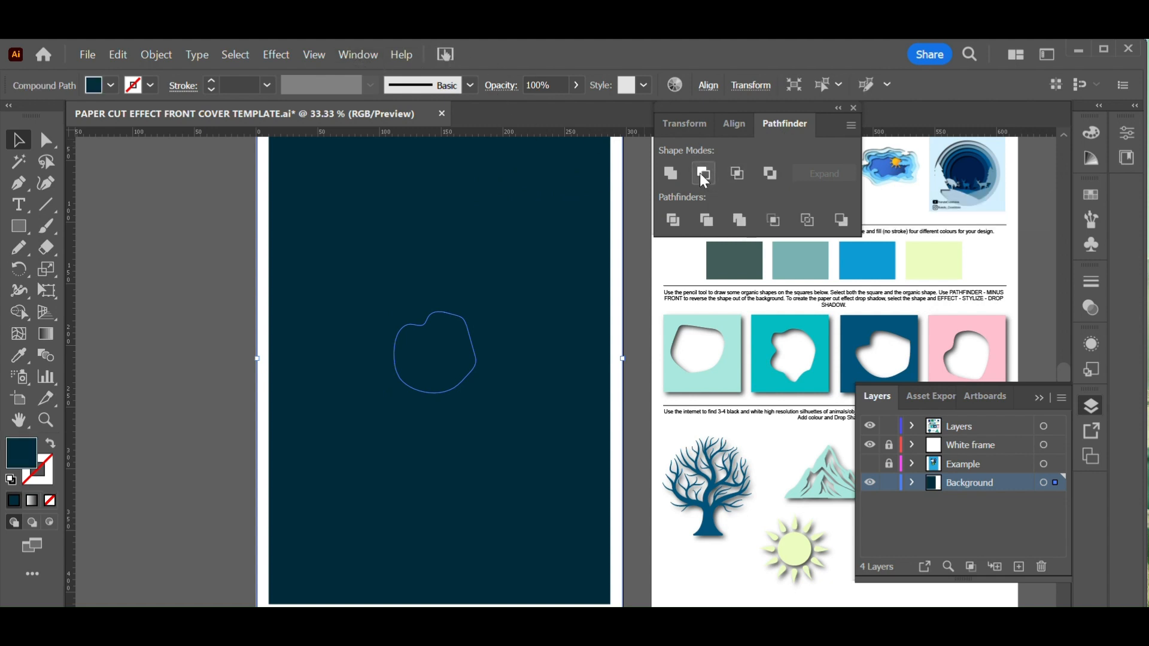
click(277, 55)
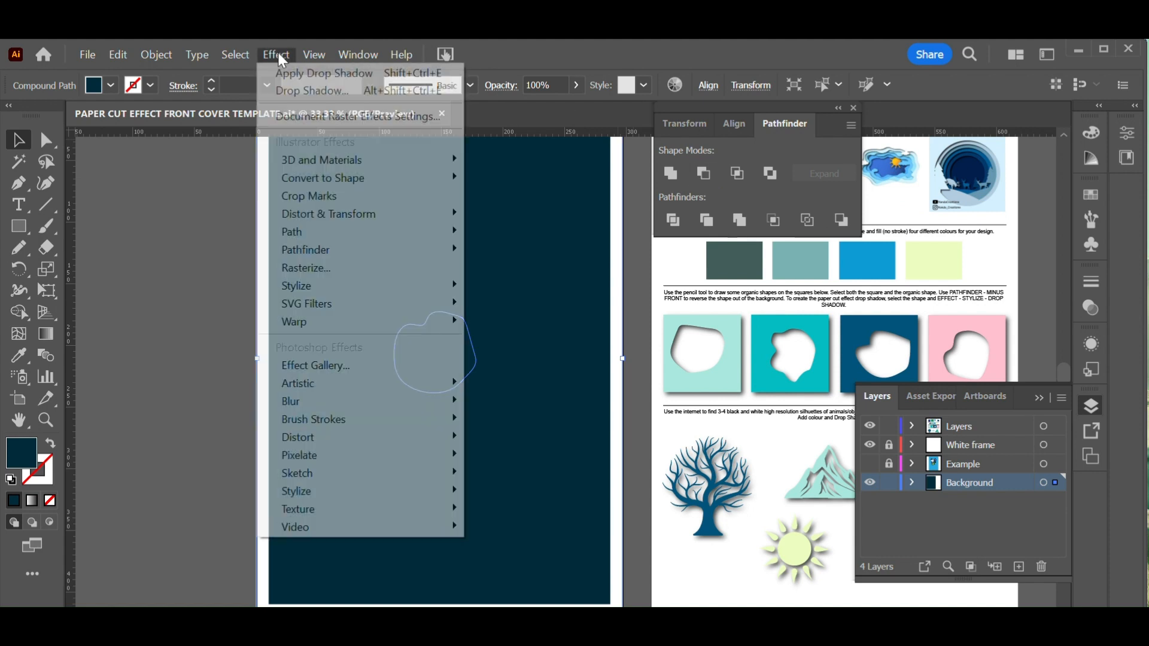
click(309, 70)
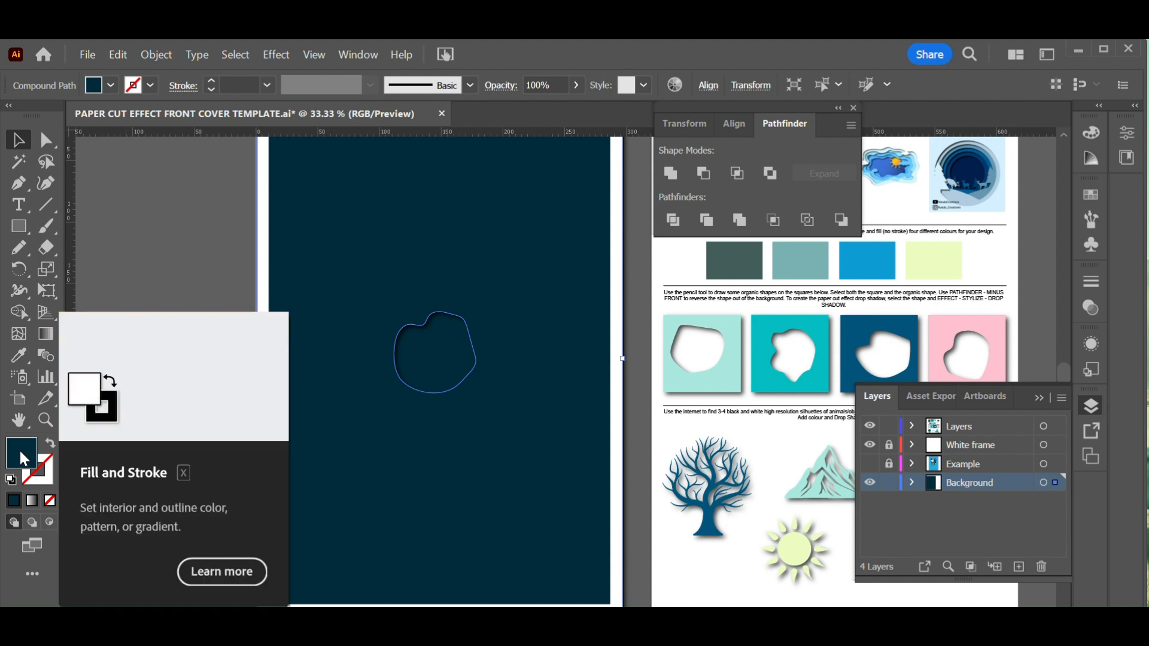
Set the cut-out background's fill colour to 085C72
double_click(19, 449)
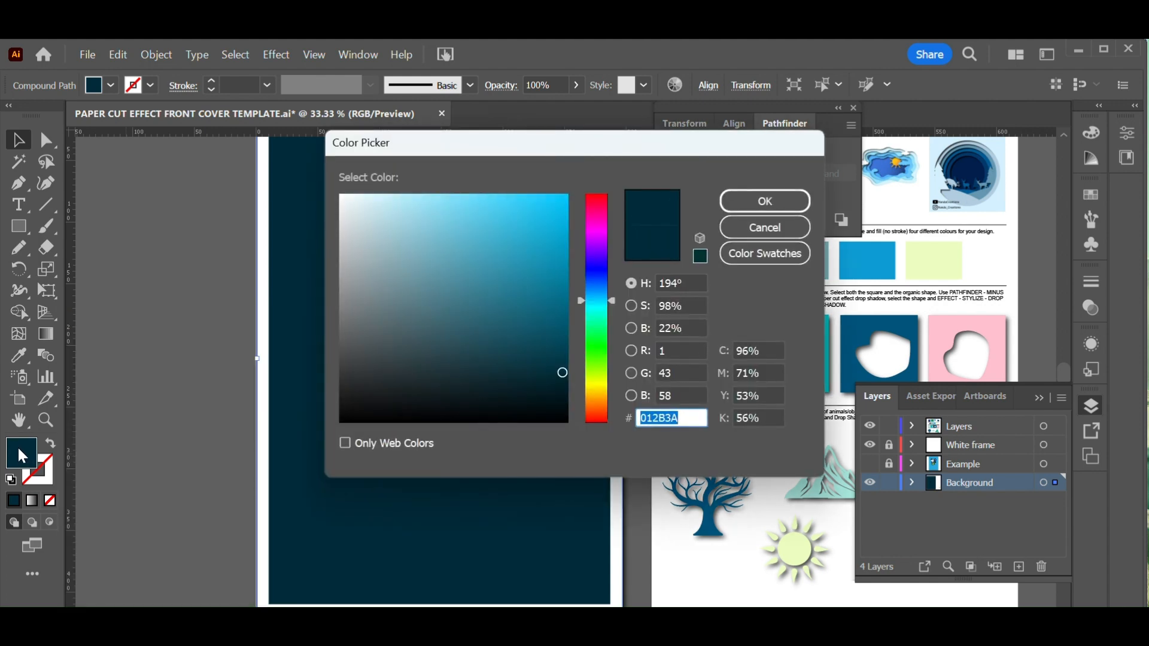
click(549, 318)
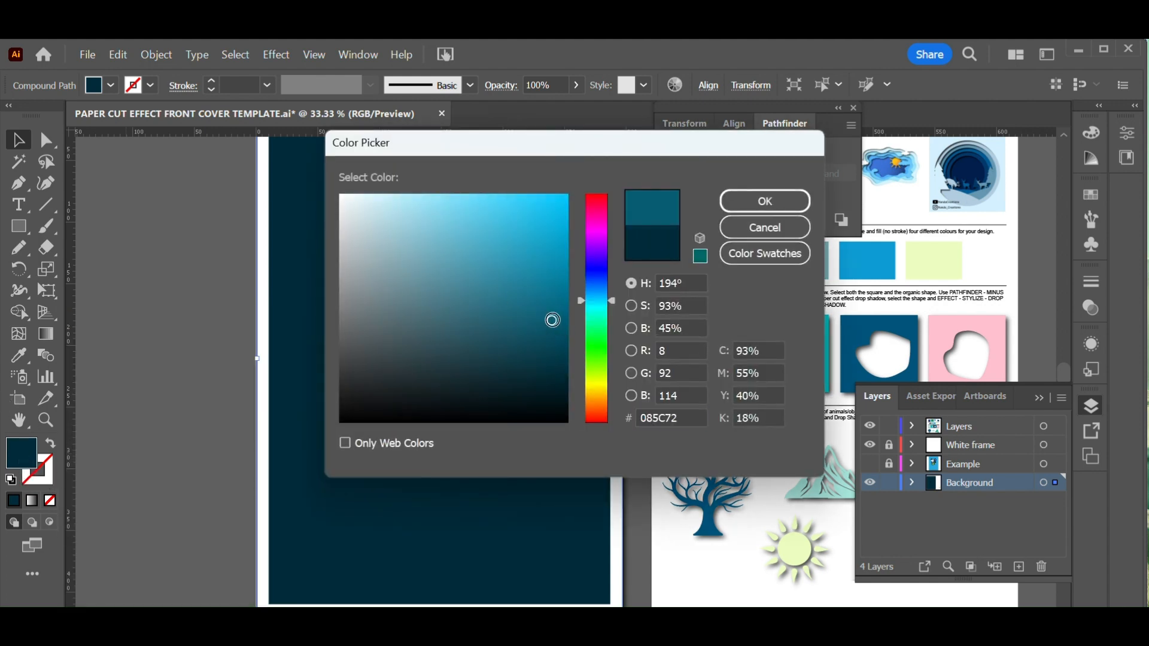
click(790, 202)
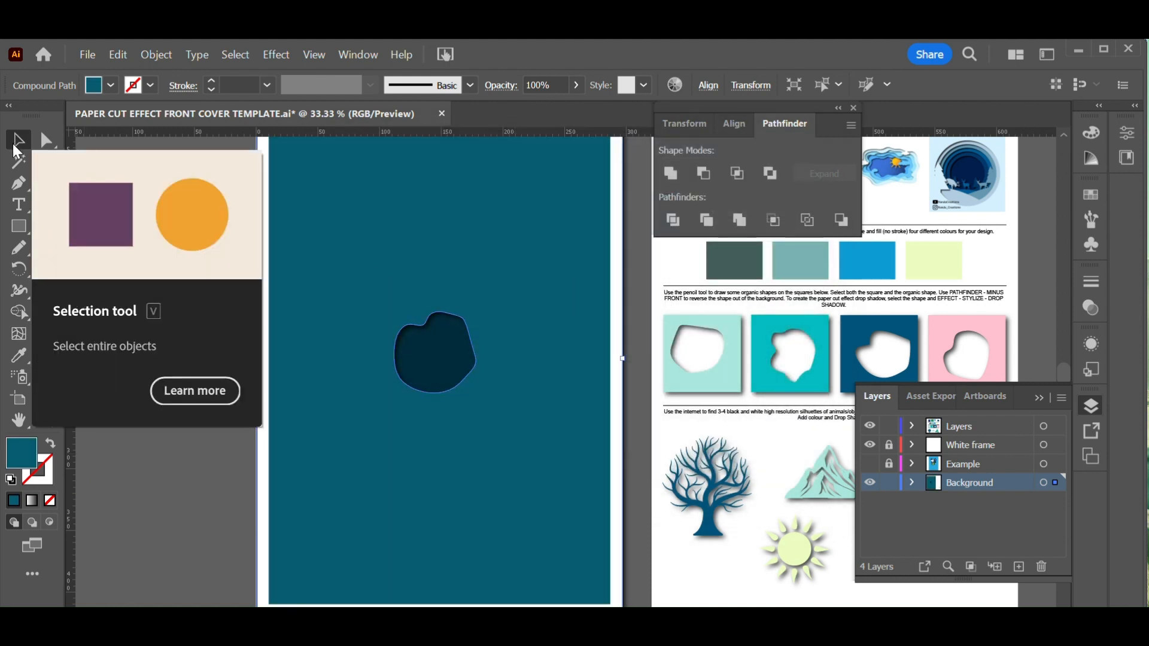
Copy the background layer and draw a larger organic shape around the hole with the Pencil tool
key(ctrl+c)
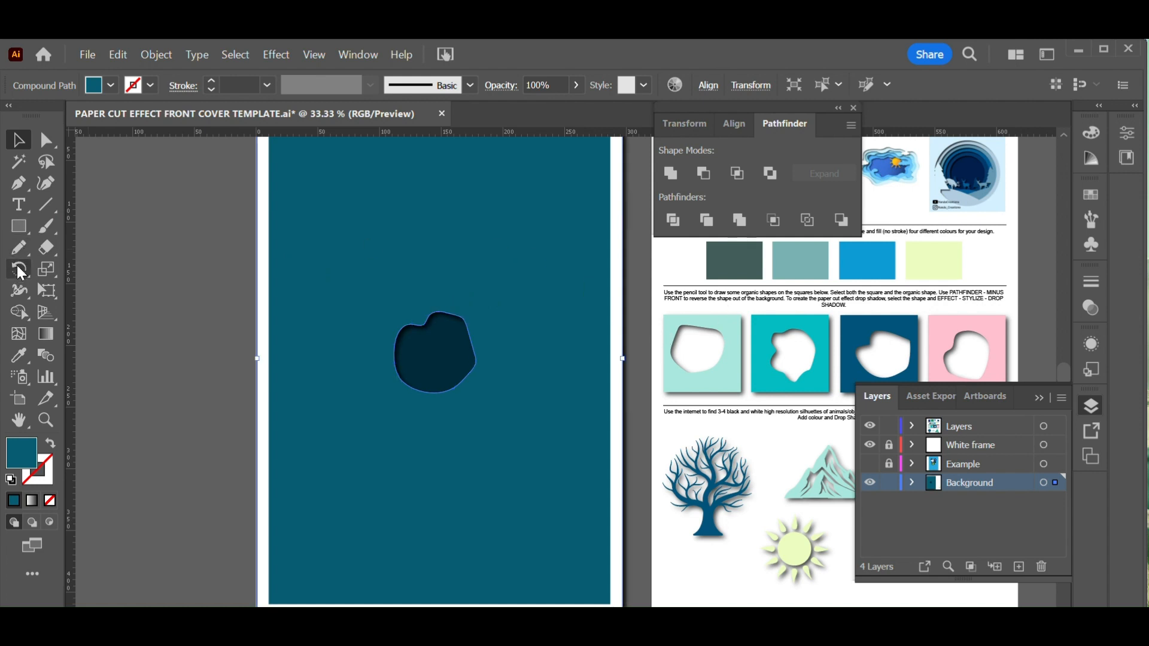
click(19, 247)
mouse_move(425, 283)
mouse_down()
mouse_move(389, 291)
mouse_move(360, 380)
mouse_move(487, 398)
mouse_move(494, 321)
mouse_move(450, 283)
mouse_move(386, 279)
mouse_up()
key(v)
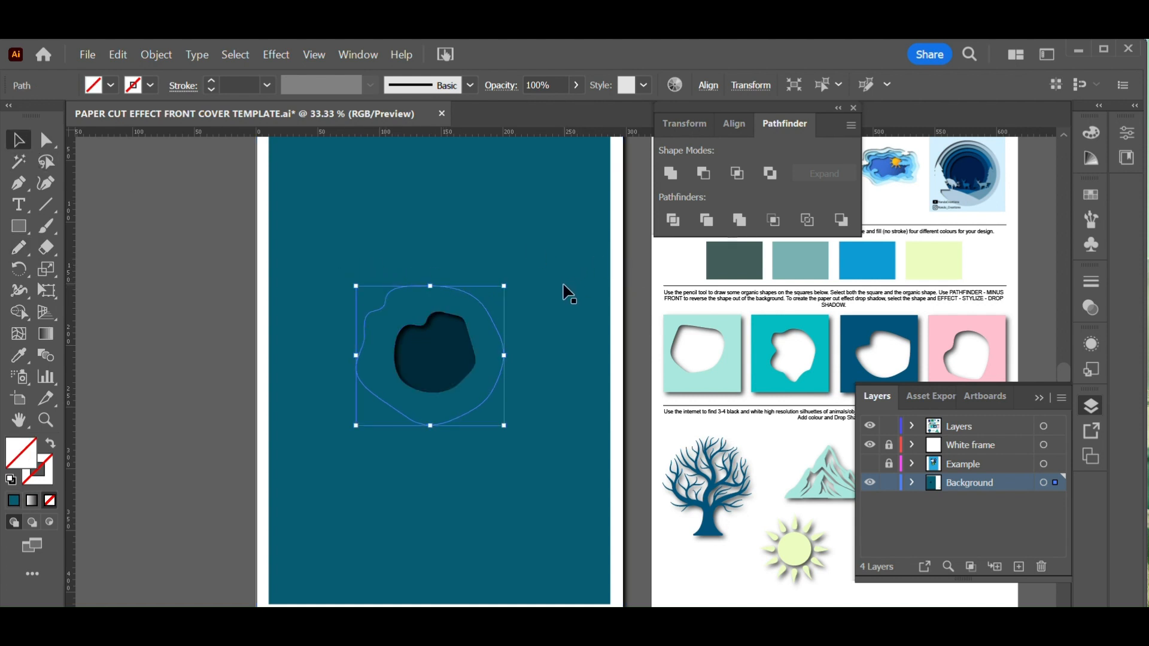
Cut the larger shape out of the background copy with Minus Front and recolour it a lighter teal
shift+click(563, 285)
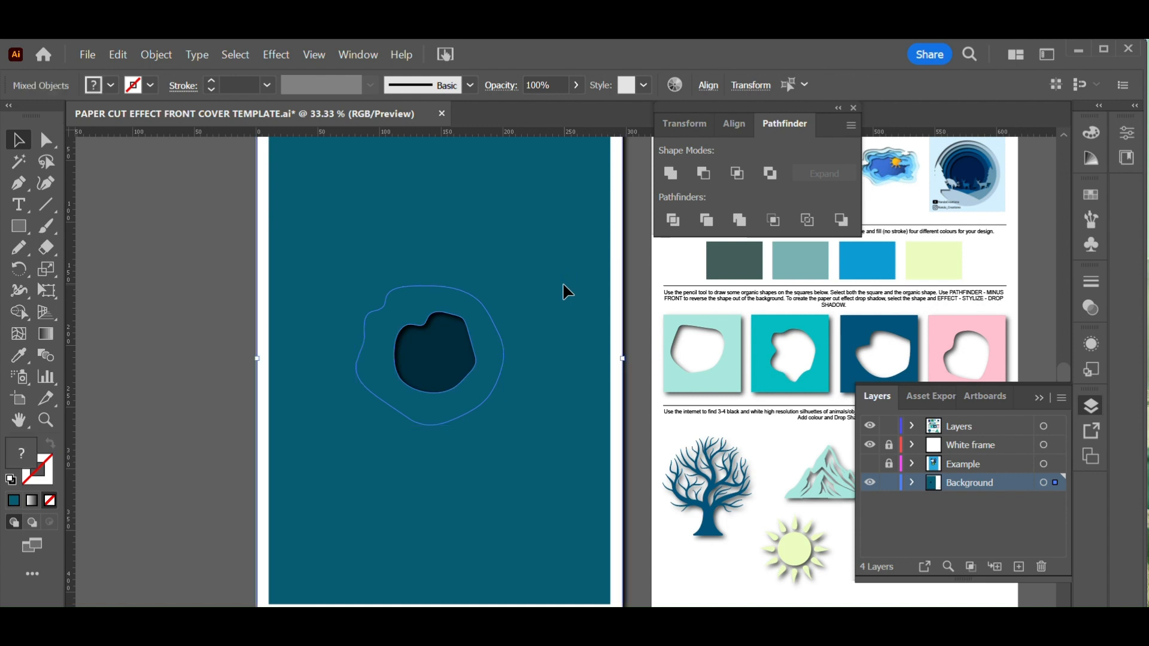
click(702, 176)
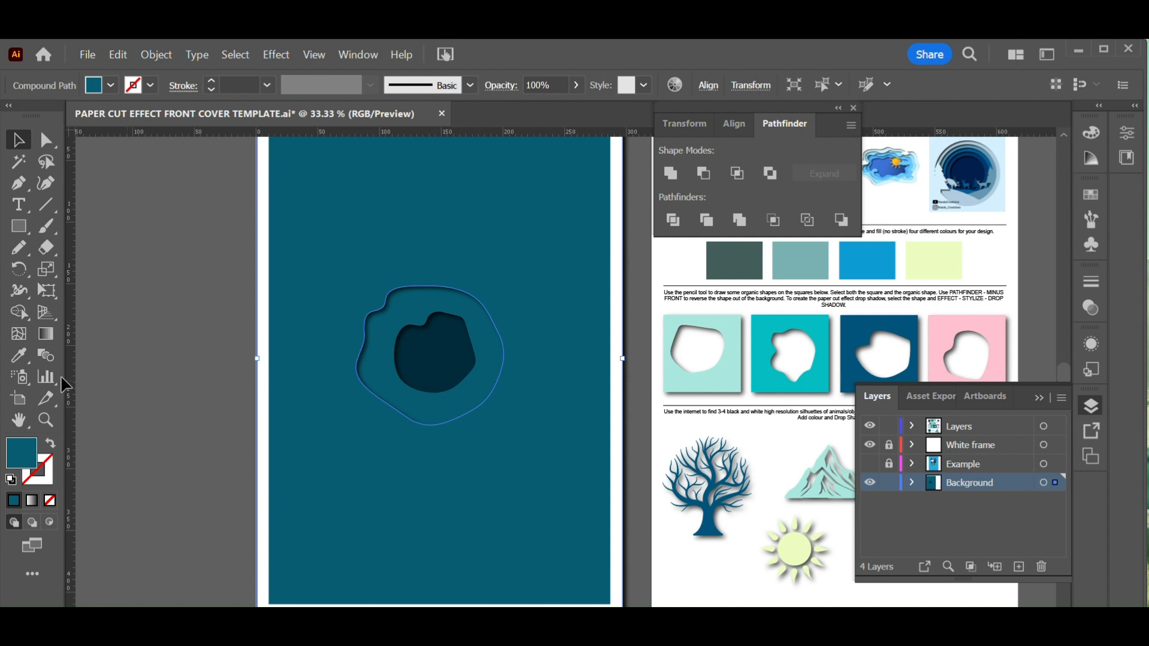
double_click(16, 460)
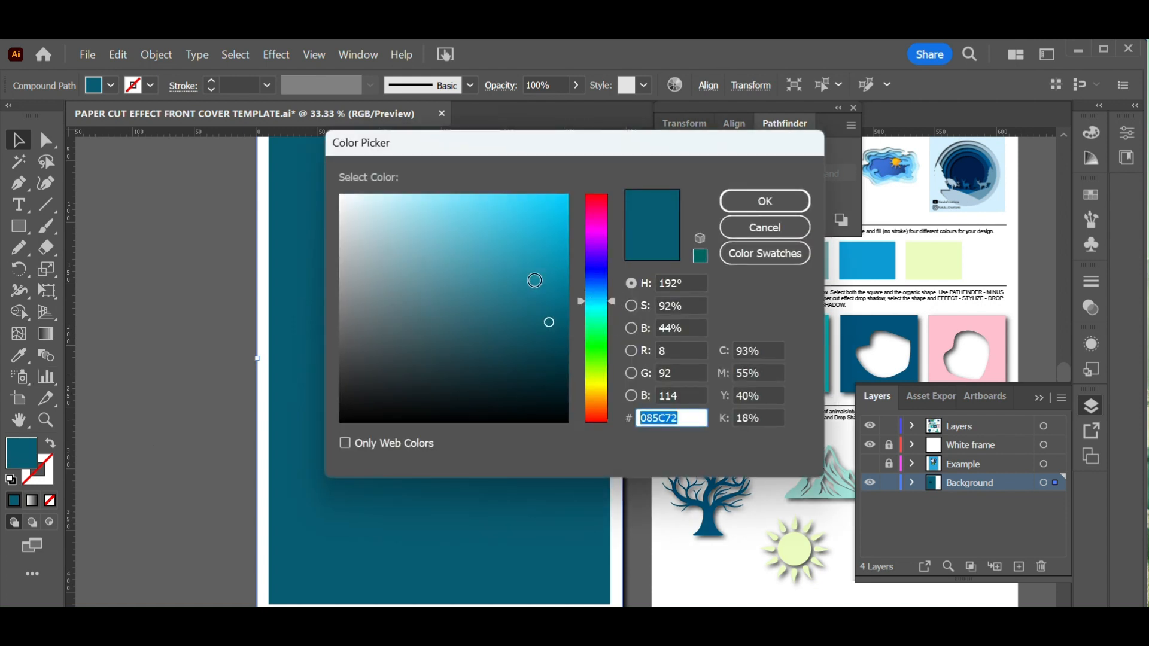
click(534, 281)
click(765, 204)
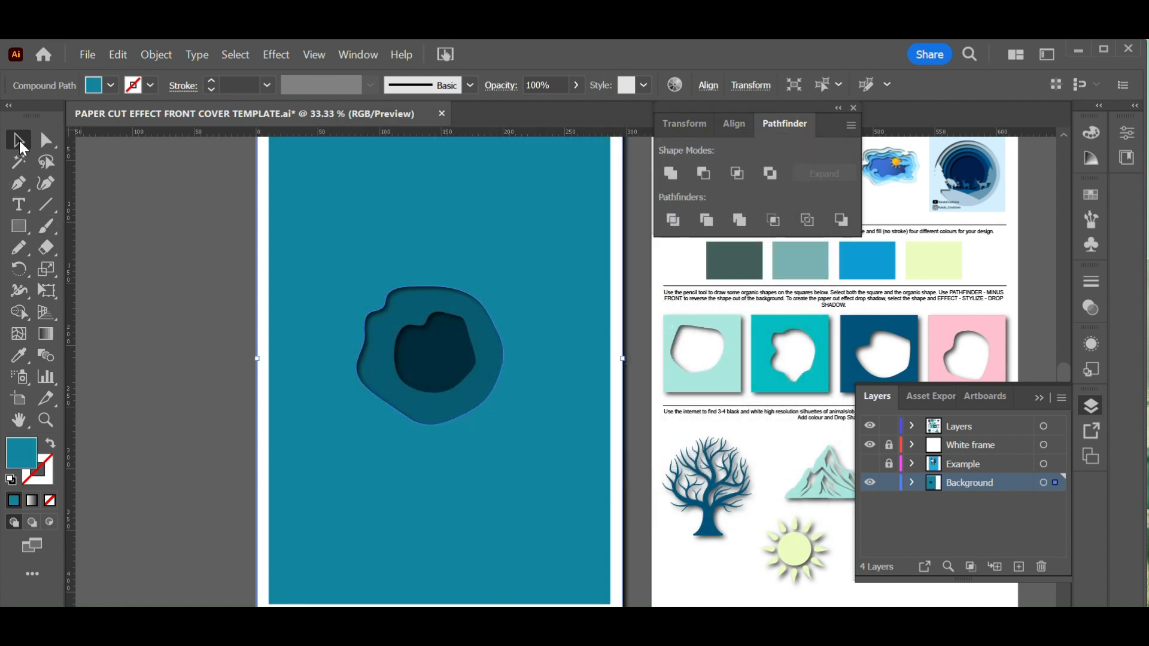
Copy the layer, draw a still larger organic shape around the openings, and cut it out with Minus Front
key(ctrl+c)
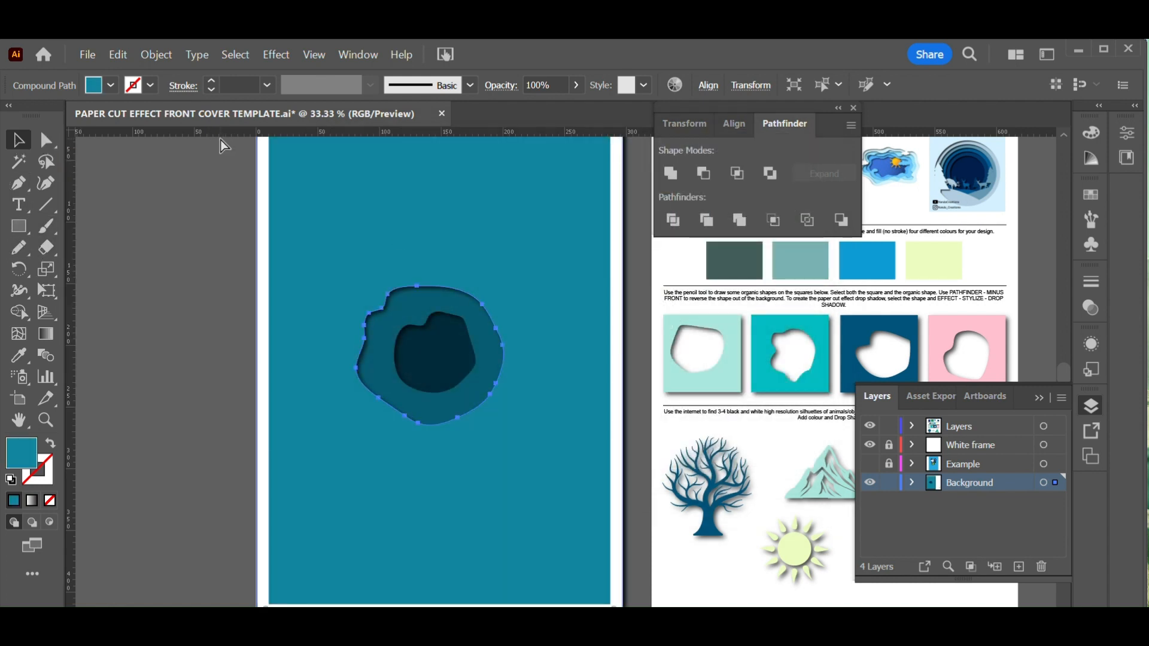
click(19, 247)
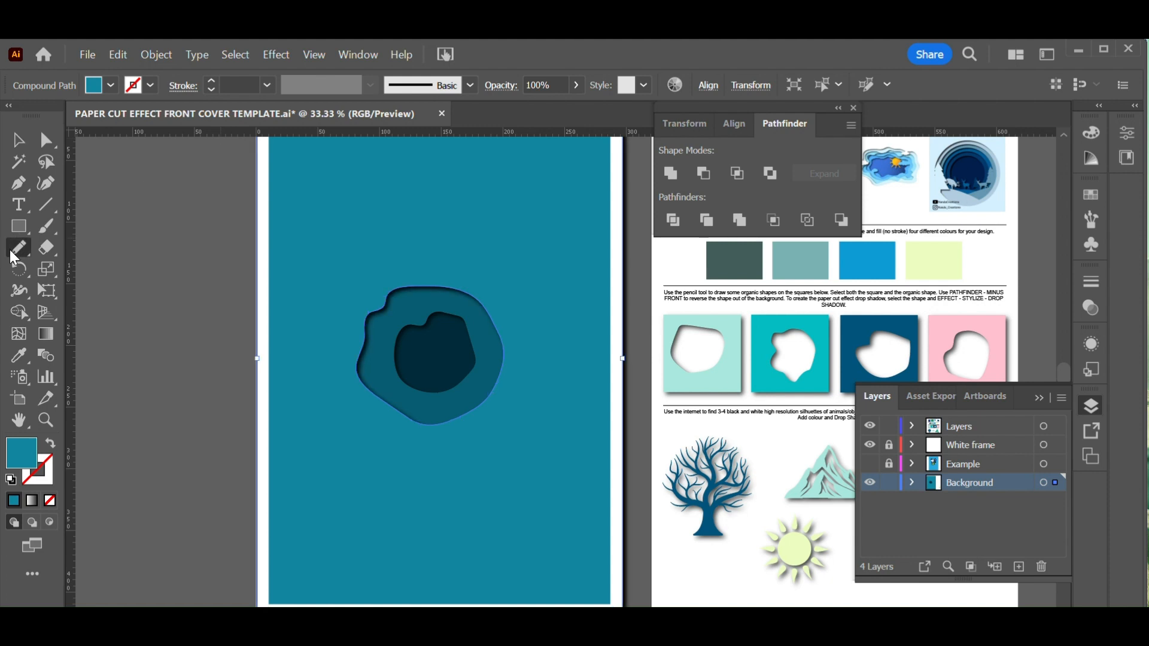
mouse_move(393, 265)
mouse_down()
mouse_move(336, 342)
mouse_move(327, 412)
mouse_move(349, 432)
mouse_move(385, 431)
mouse_move(441, 457)
mouse_move(486, 449)
mouse_move(503, 417)
mouse_move(533, 399)
mouse_move(543, 360)
mouse_move(483, 285)
mouse_move(383, 266)
mouse_up()
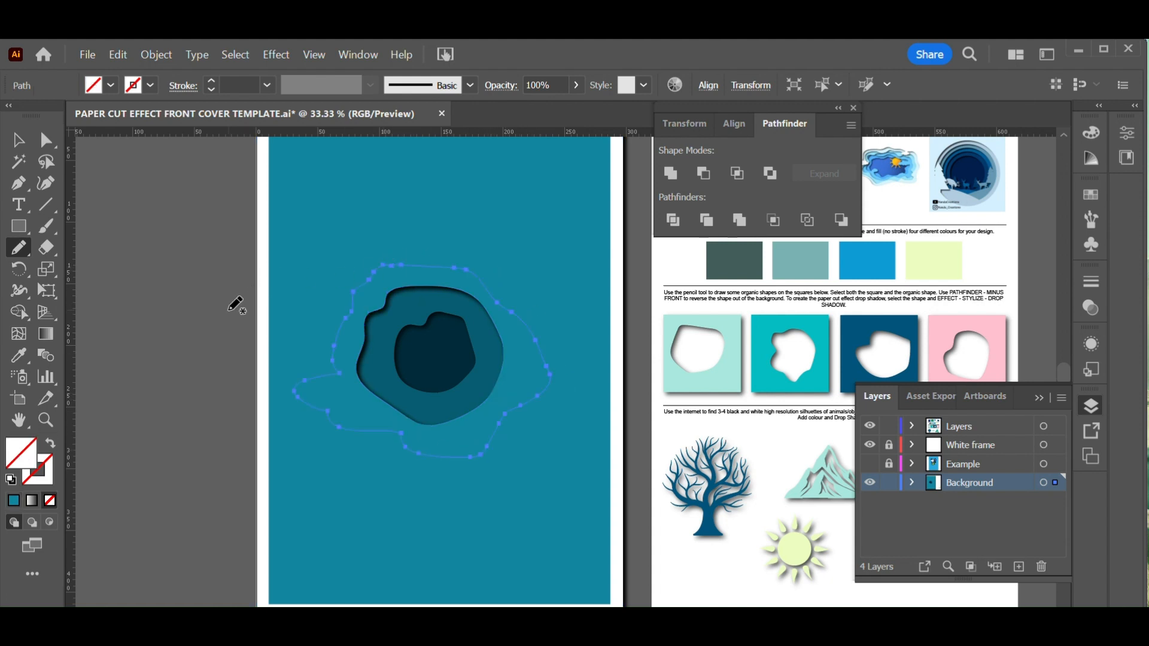
key(ctrl+z)
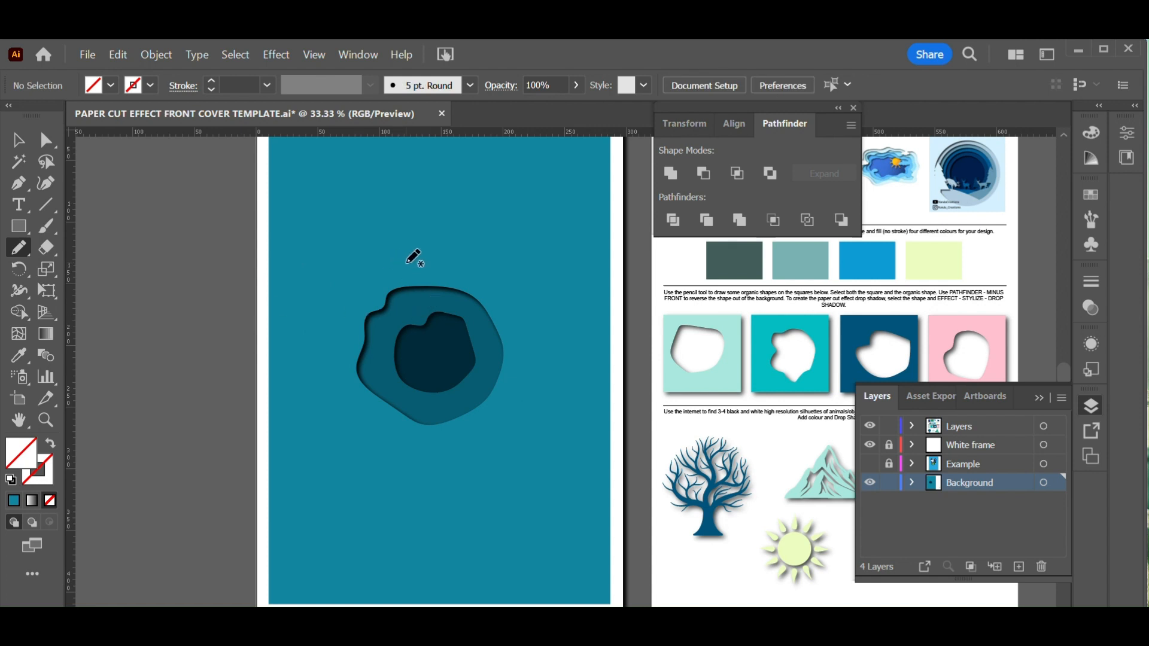
mouse_move(407, 264)
mouse_down()
mouse_move(355, 292)
mouse_move(332, 327)
mouse_move(325, 404)
mouse_move(368, 441)
mouse_move(475, 448)
mouse_move(519, 409)
mouse_move(520, 331)
mouse_move(475, 278)
mouse_move(413, 265)
mouse_up()
click(18, 141)
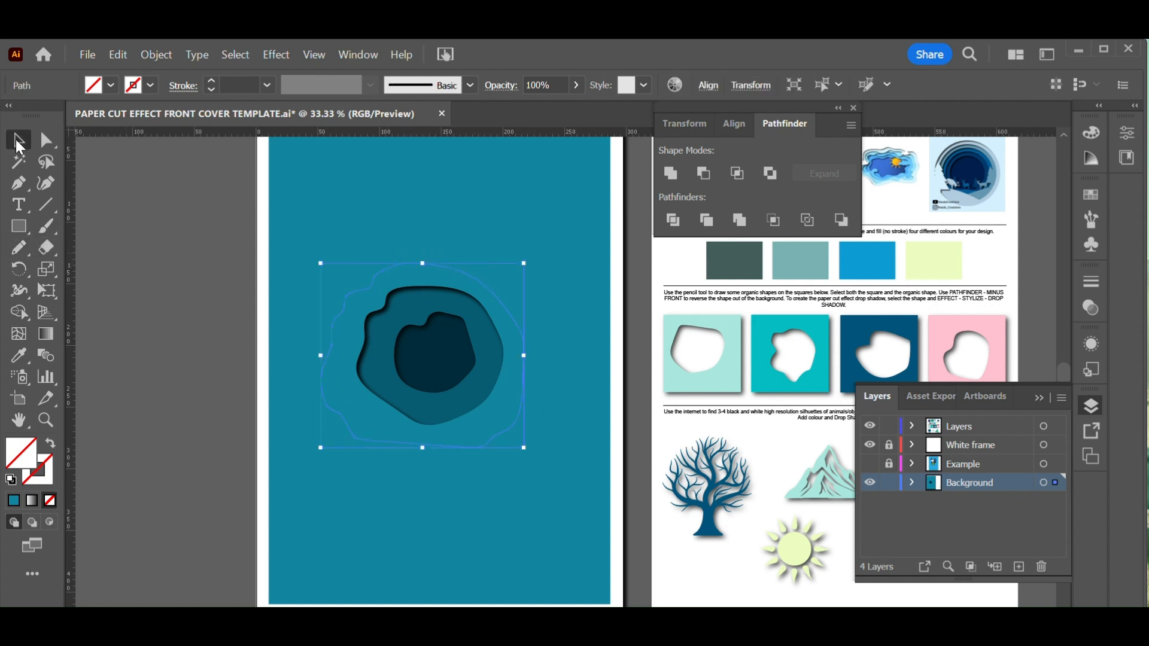
shift+click(534, 205)
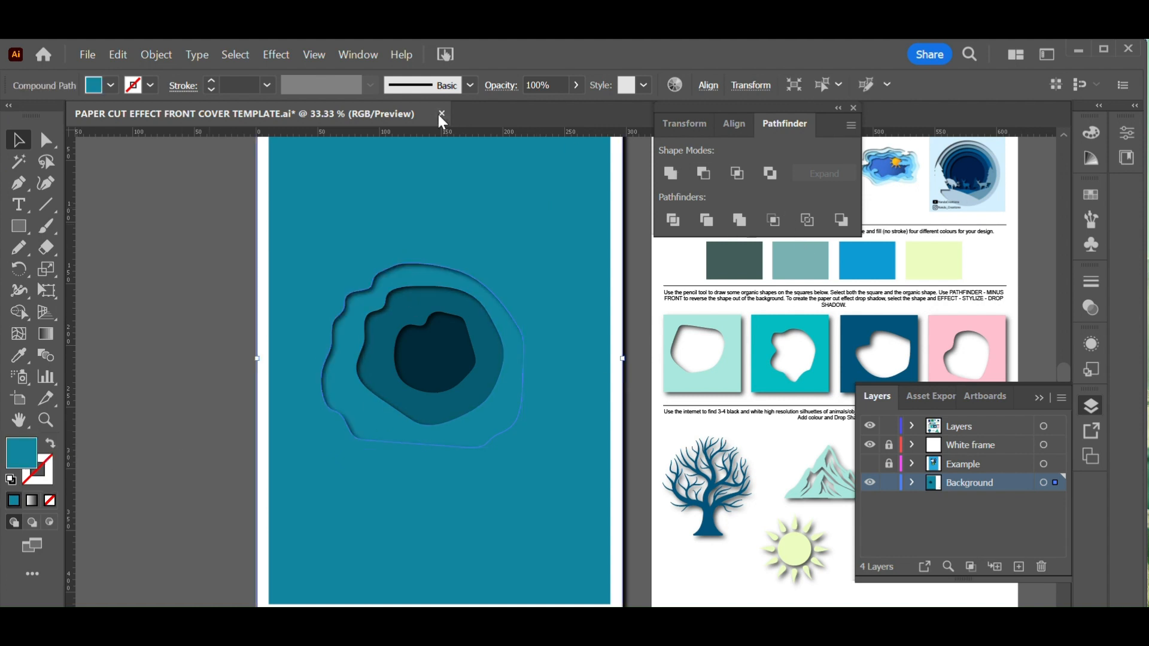
Set the new outer layer's fill colour to 1DB5CE
double_click(21, 453)
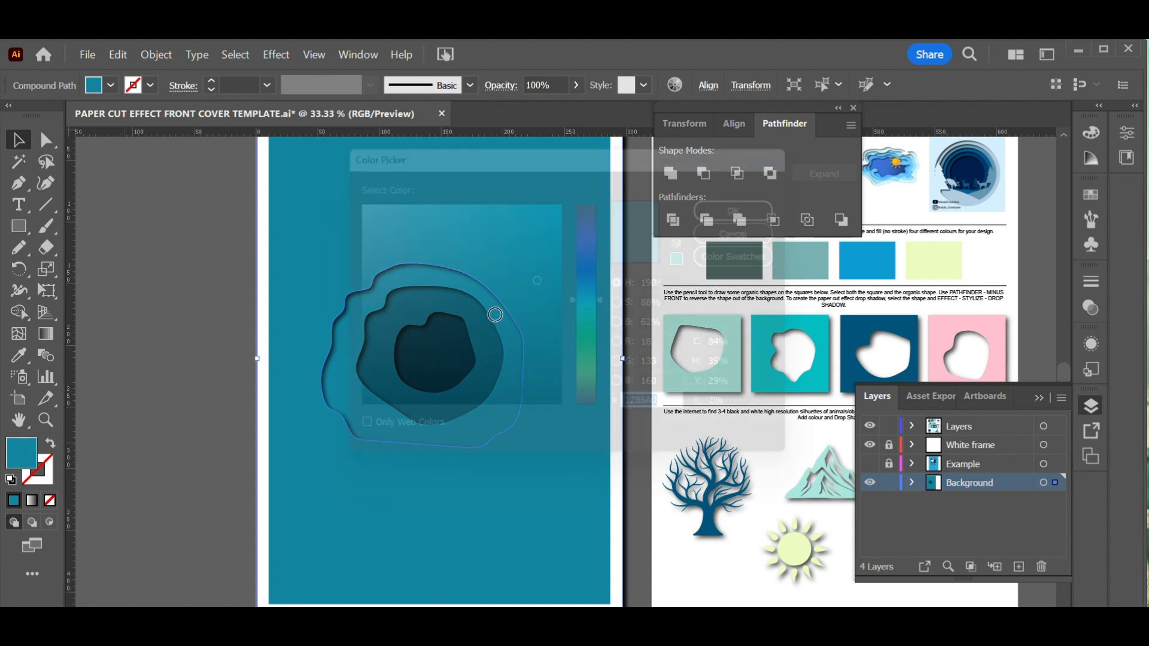
text(1DB5CE)
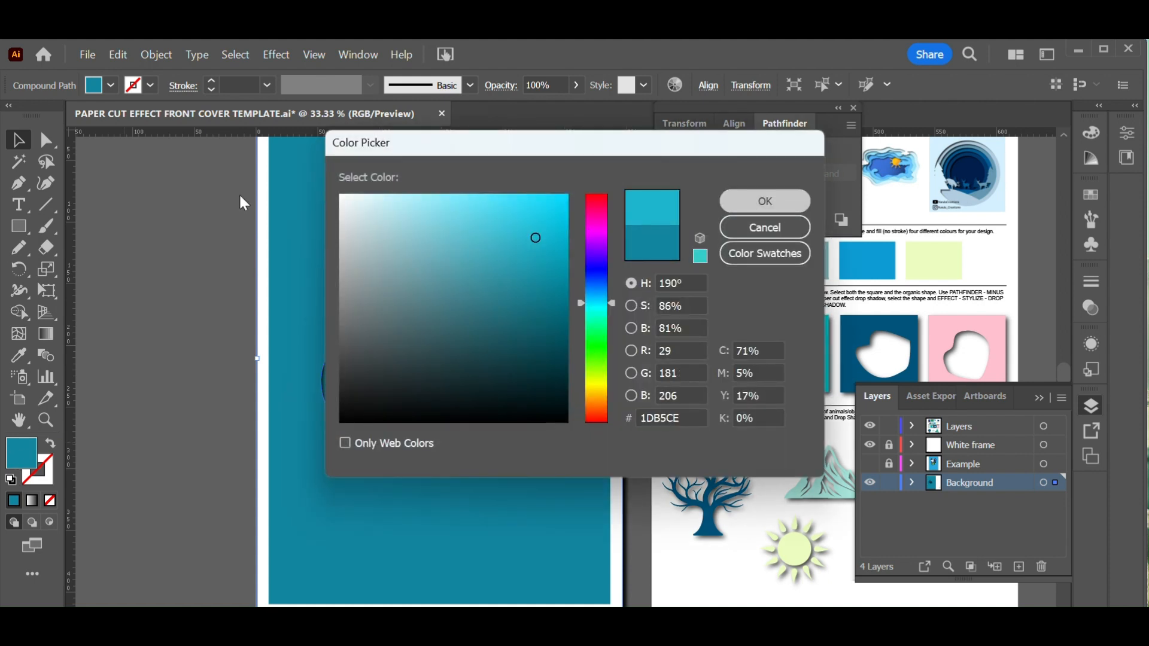
key(Return)
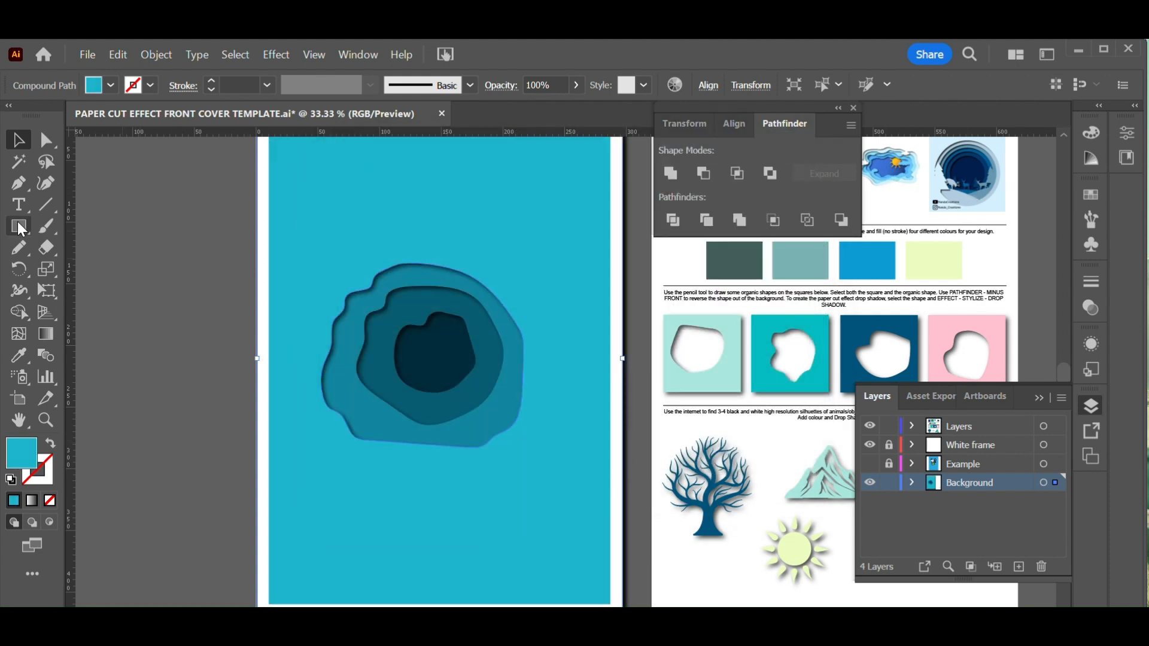
Draw an even larger organic shape around the existing openings with the Pencil tool
click(20, 248)
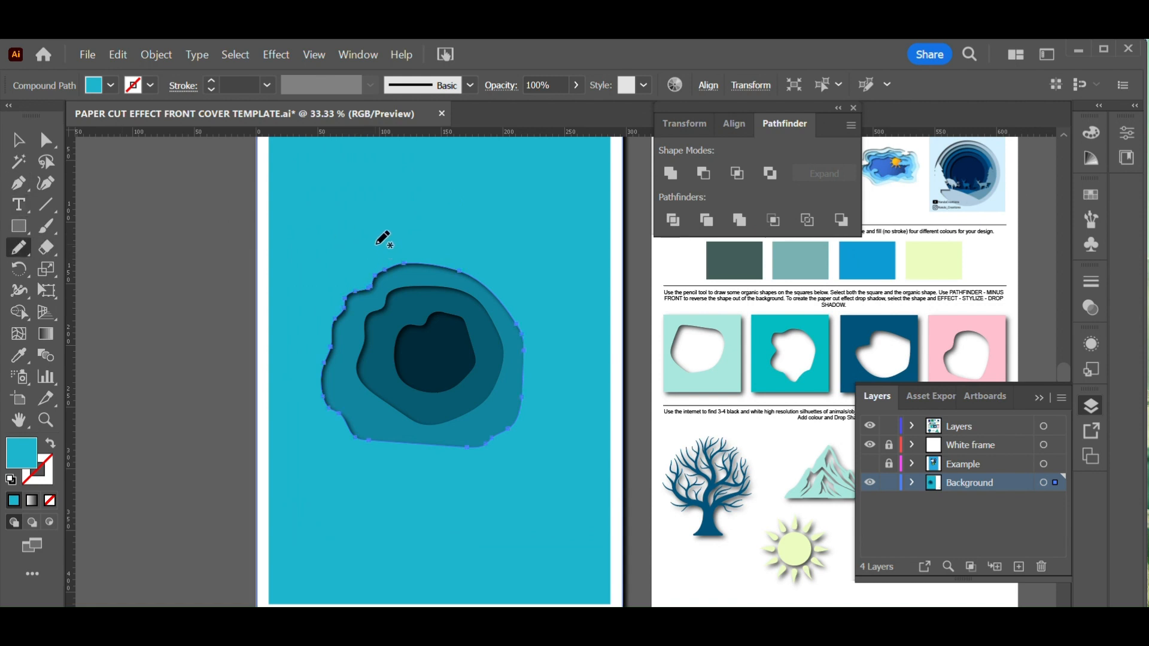
mouse_move(350, 267)
mouse_down()
mouse_move(303, 310)
mouse_move(290, 383)
mouse_move(304, 470)
mouse_move(397, 475)
mouse_move(543, 453)
mouse_move(567, 389)
mouse_move(572, 324)
mouse_move(497, 255)
mouse_move(388, 238)
mouse_move(377, 248)
mouse_up()
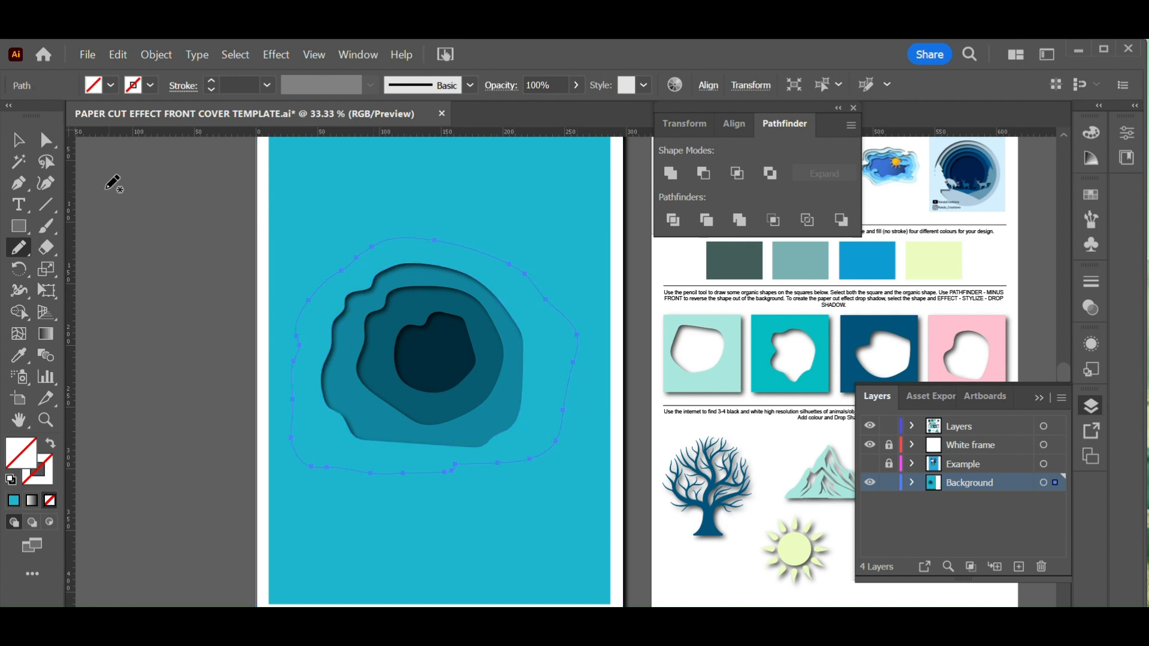
Select the new shape together with the background copy and cut it out with Minus Front
click(22, 142)
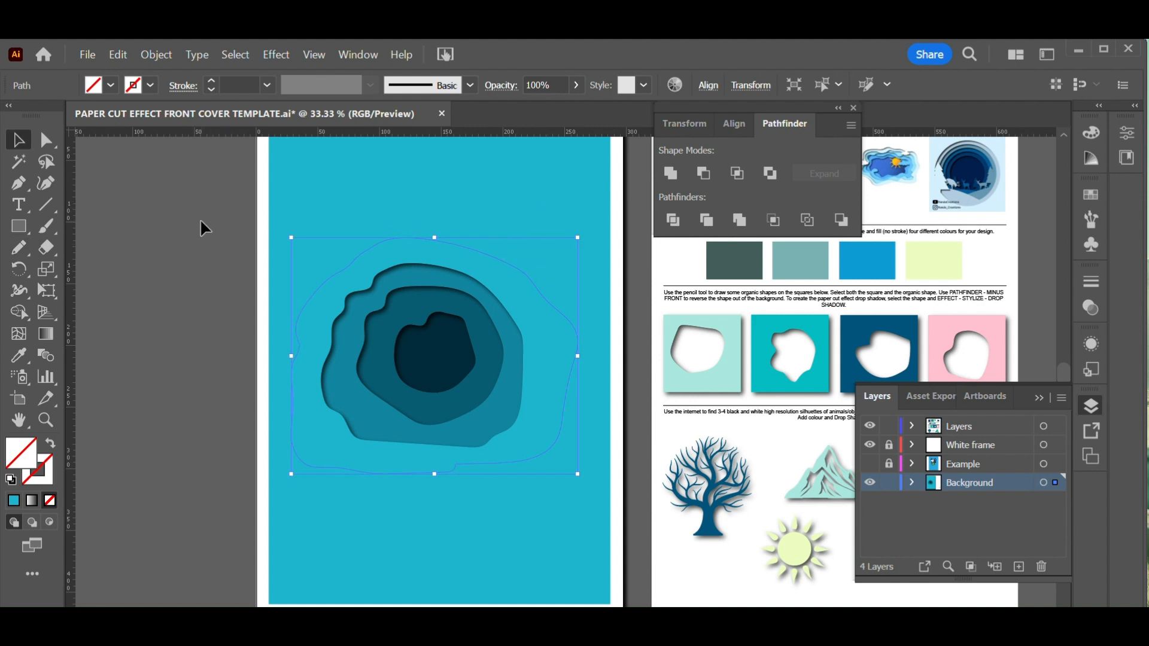
shift+click(423, 200)
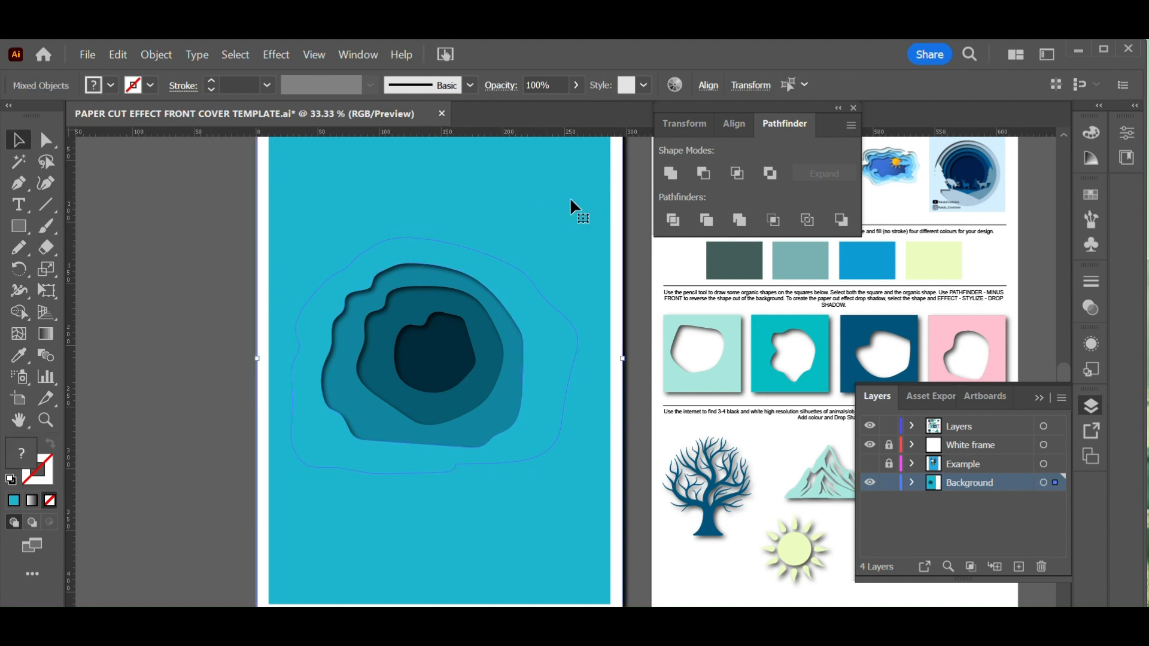
click(704, 174)
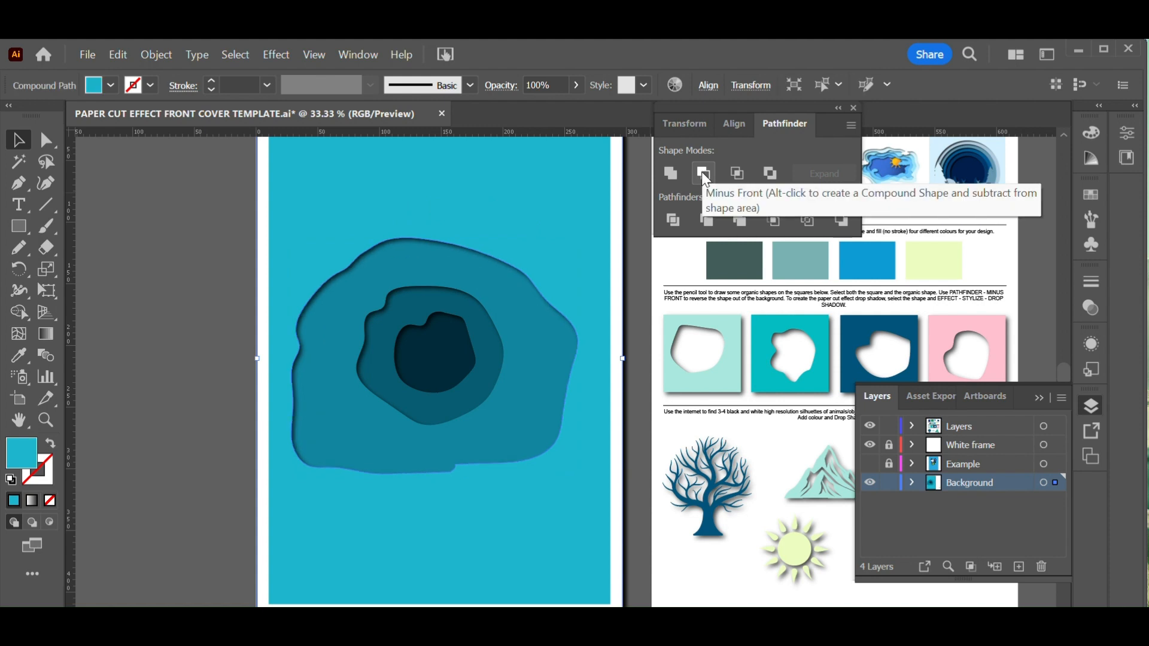
key(ctrl+z)
click(704, 174)
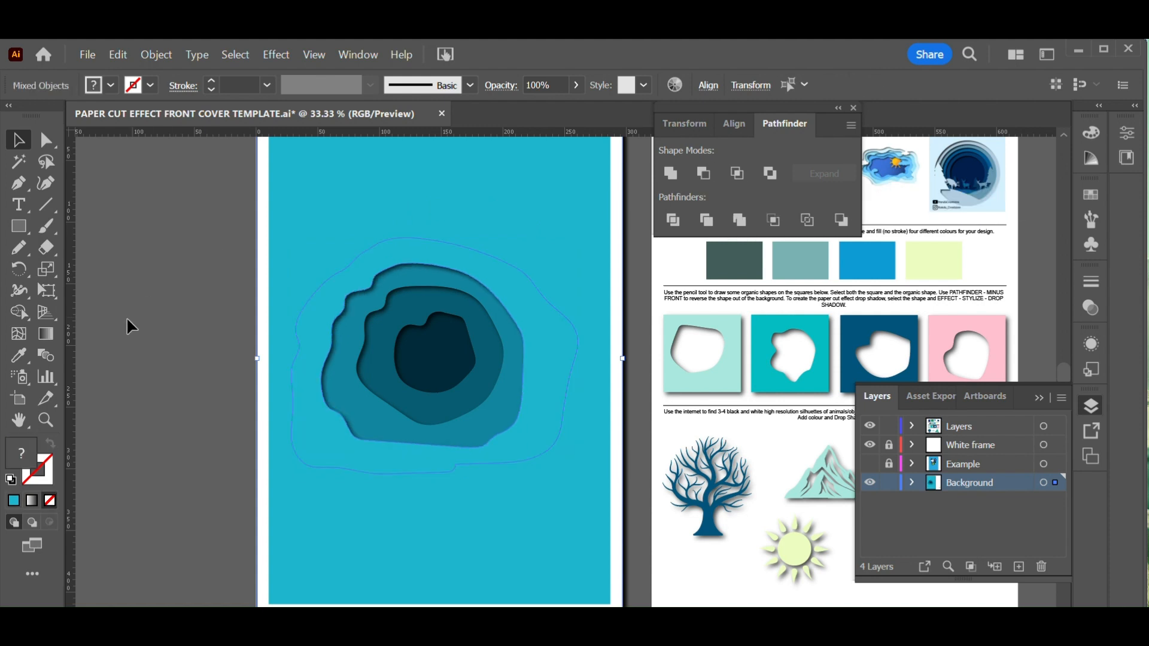
click(127, 328)
click(454, 187)
key(ctrl)
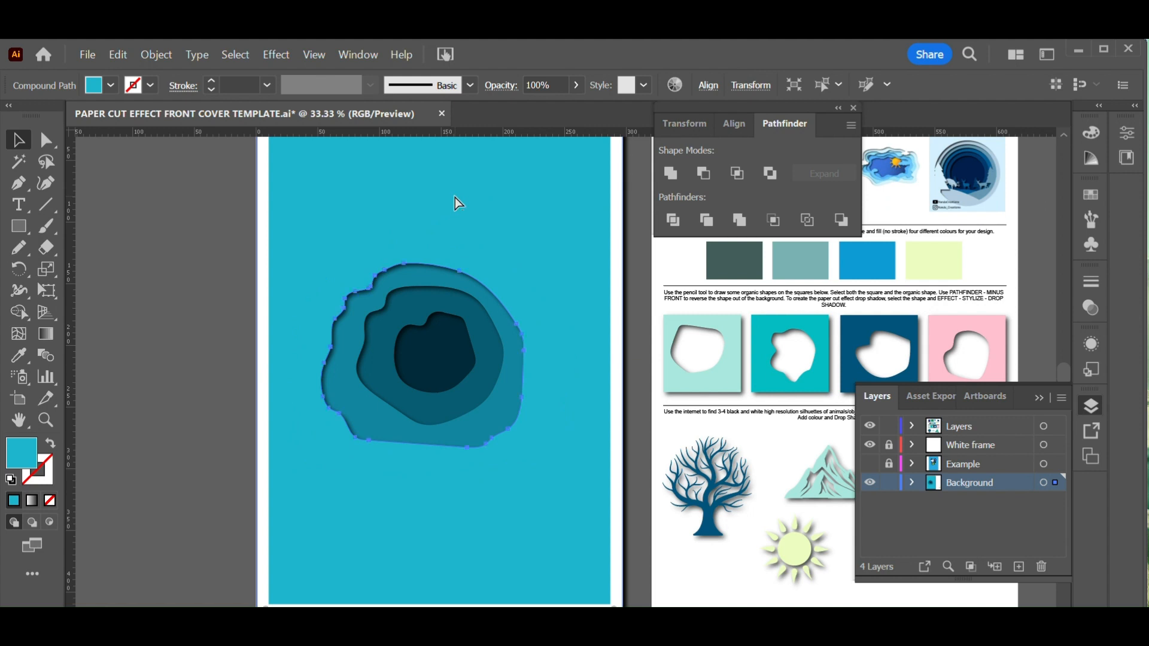
key(ctrl+z)
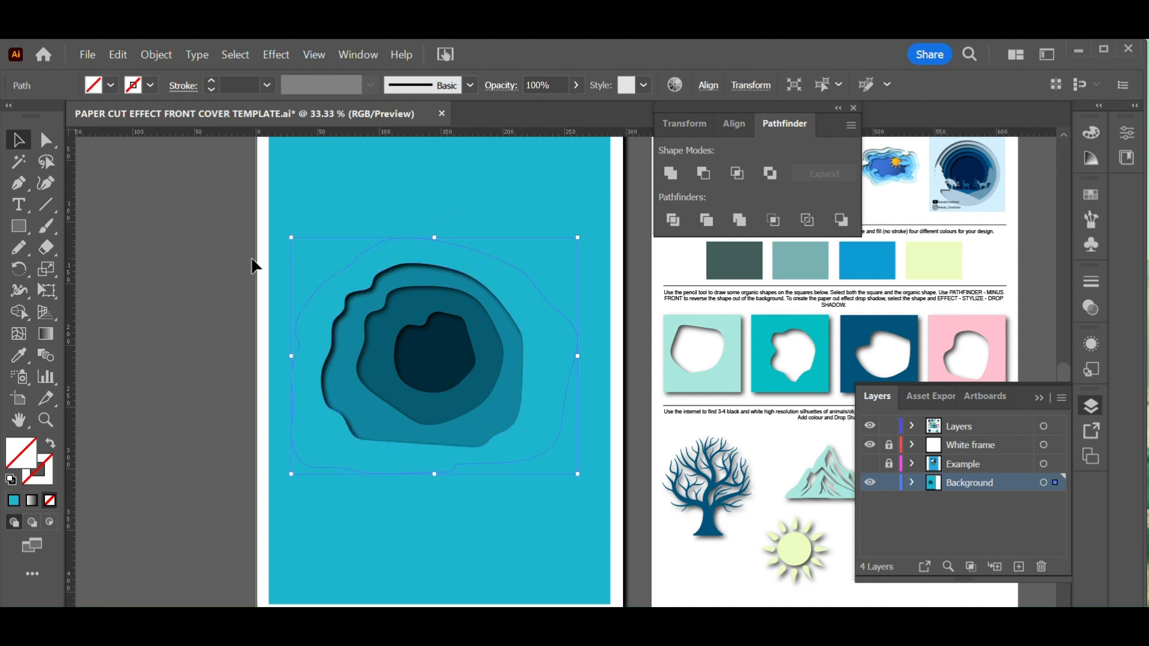
click(696, 177)
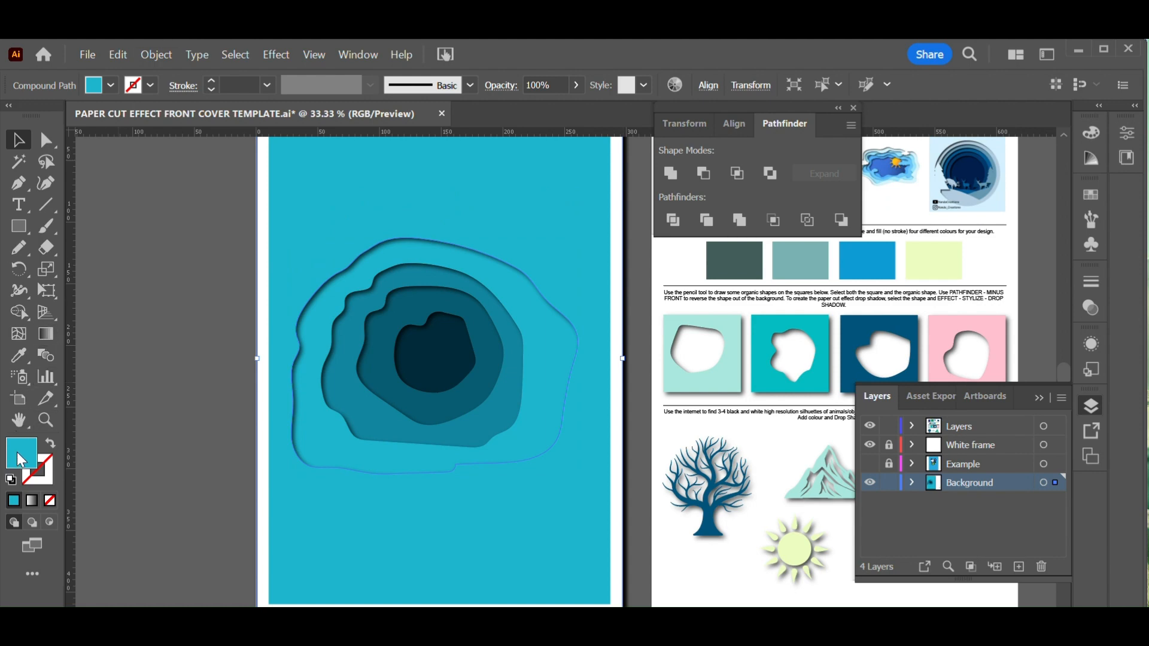
Set the outer layer's fill colour to pale teal 71DFEA and close the Pathfinder panel
click(458, 212)
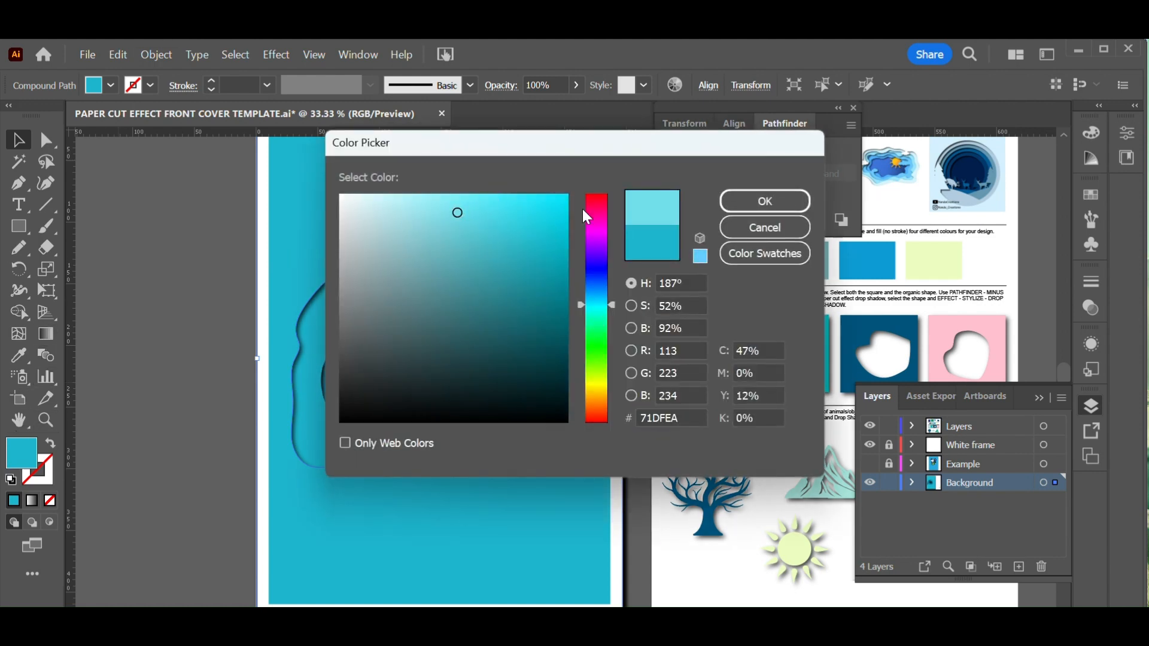
click(753, 198)
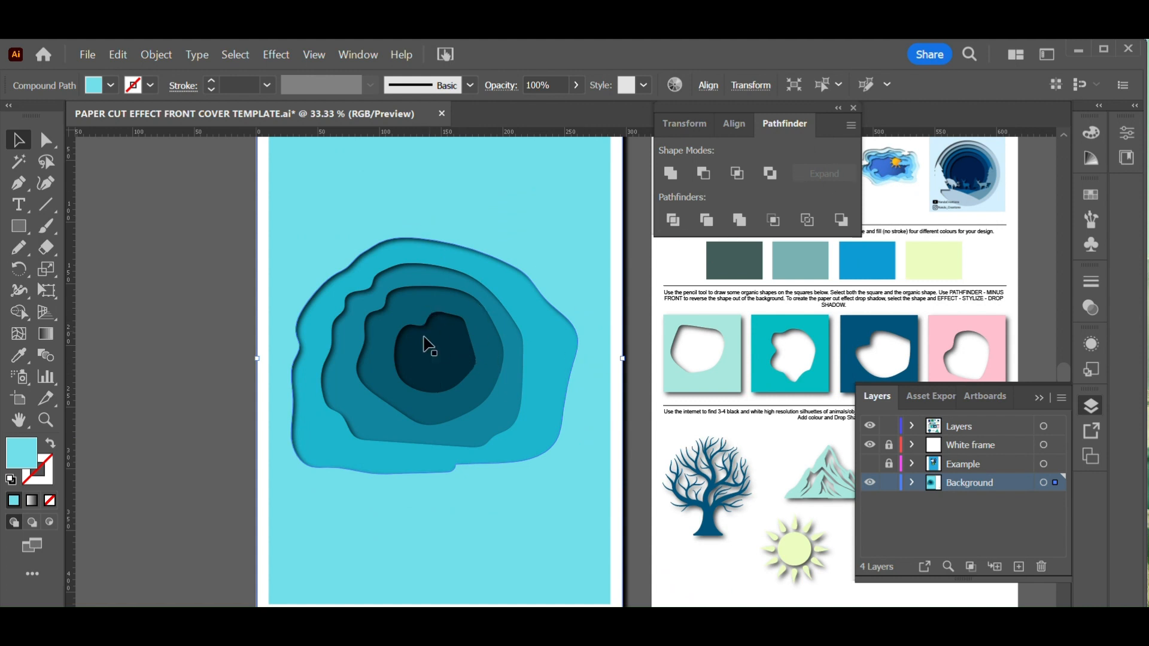
click(854, 107)
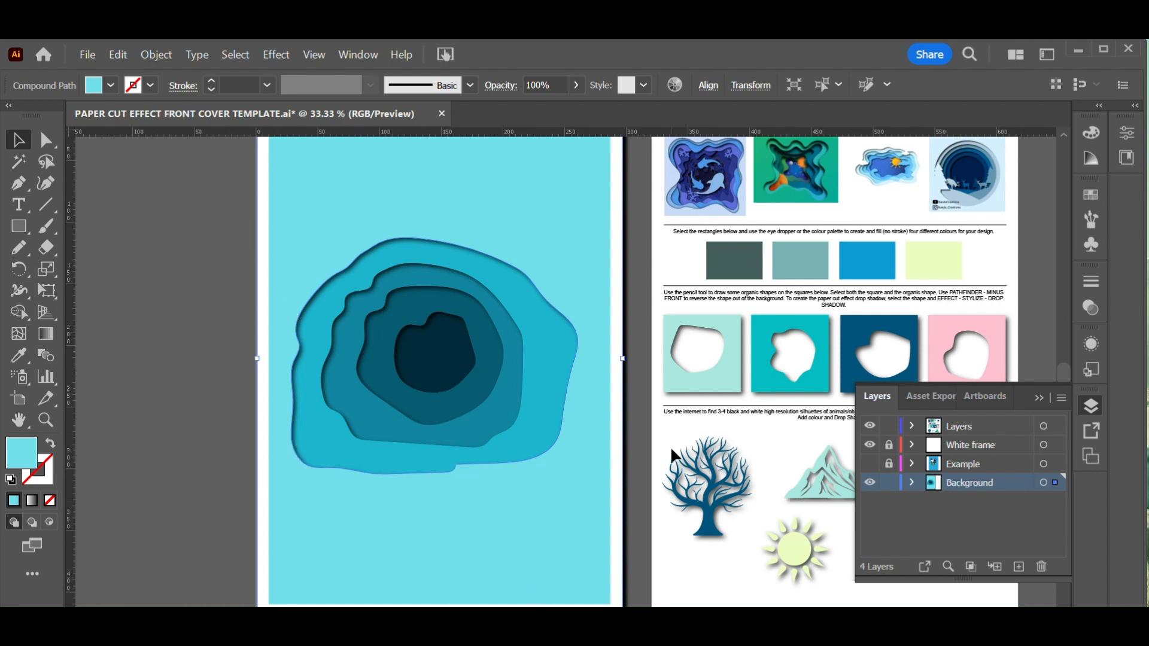
Copy the mountain silhouette into the Background layer, enlarge it and place it at the bottom of the cover's opening
scroll(755, 501, down, 3)
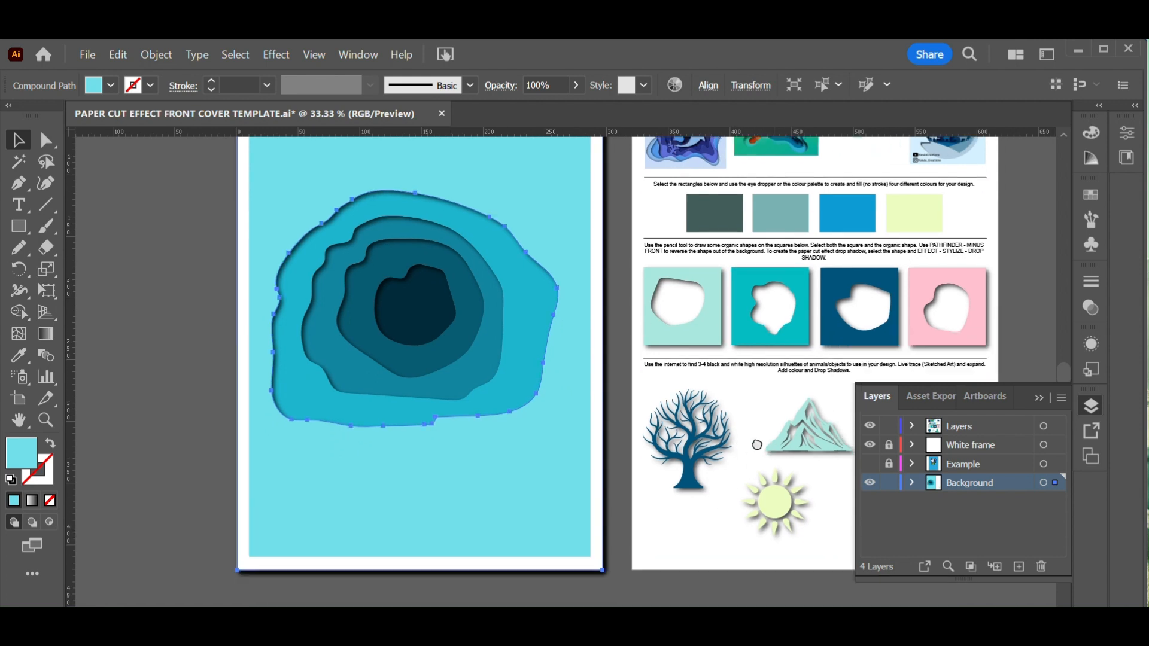
scroll(737, 308, right, 3)
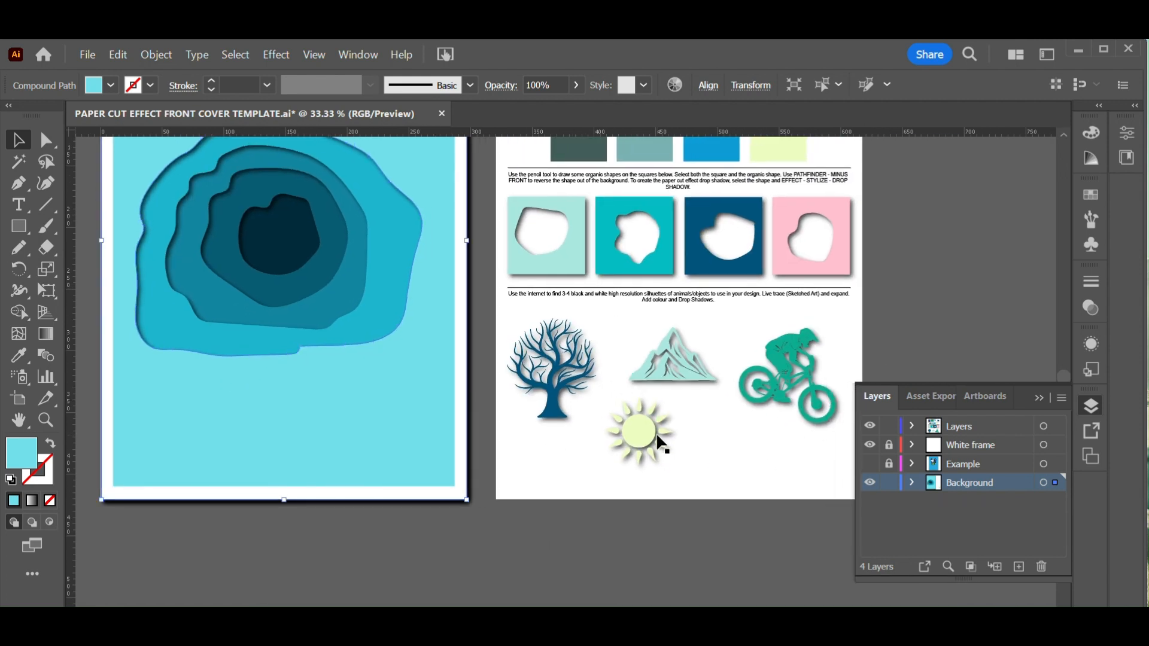
key(space)
scroll(697, 428, up, 2)
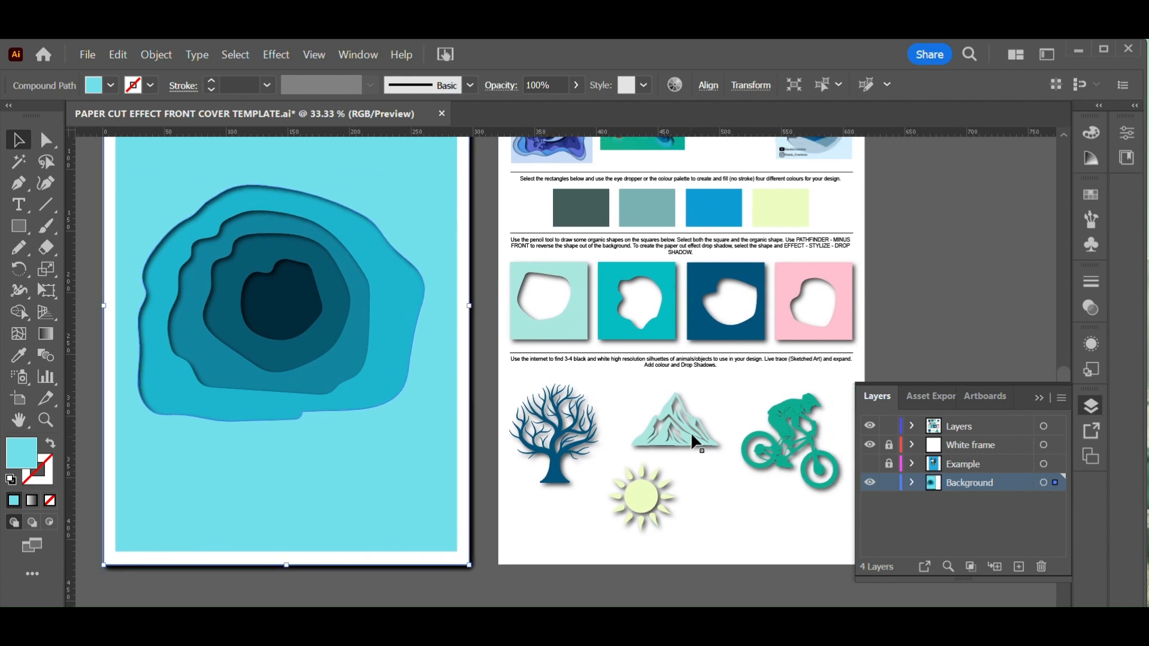
click(692, 438)
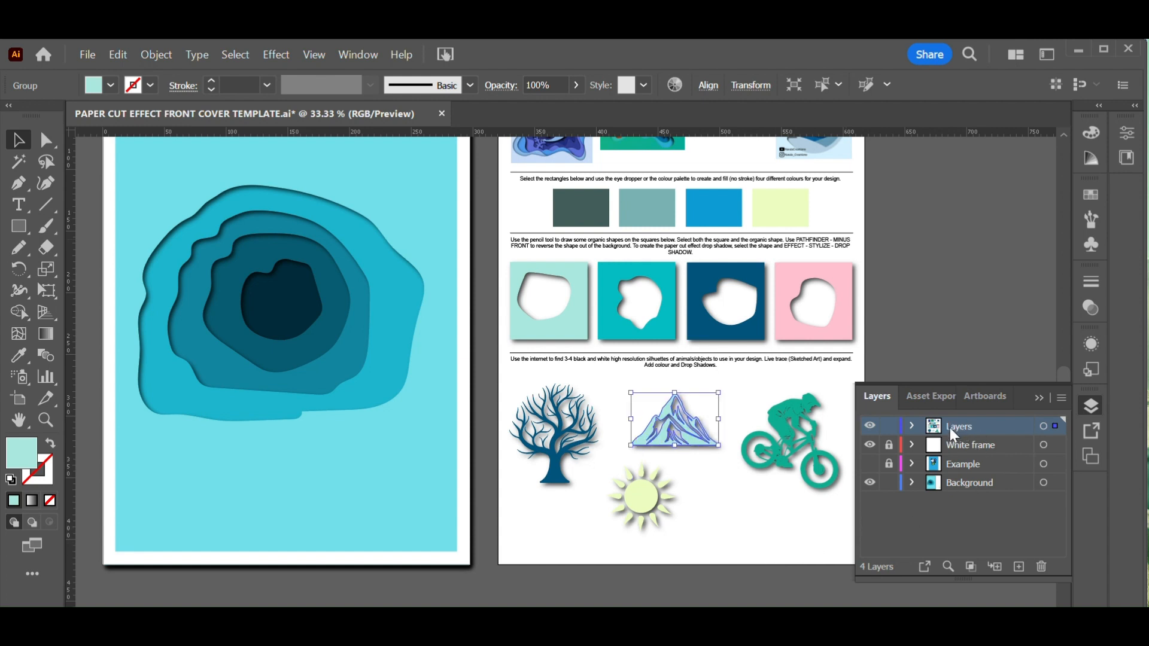
click(969, 483)
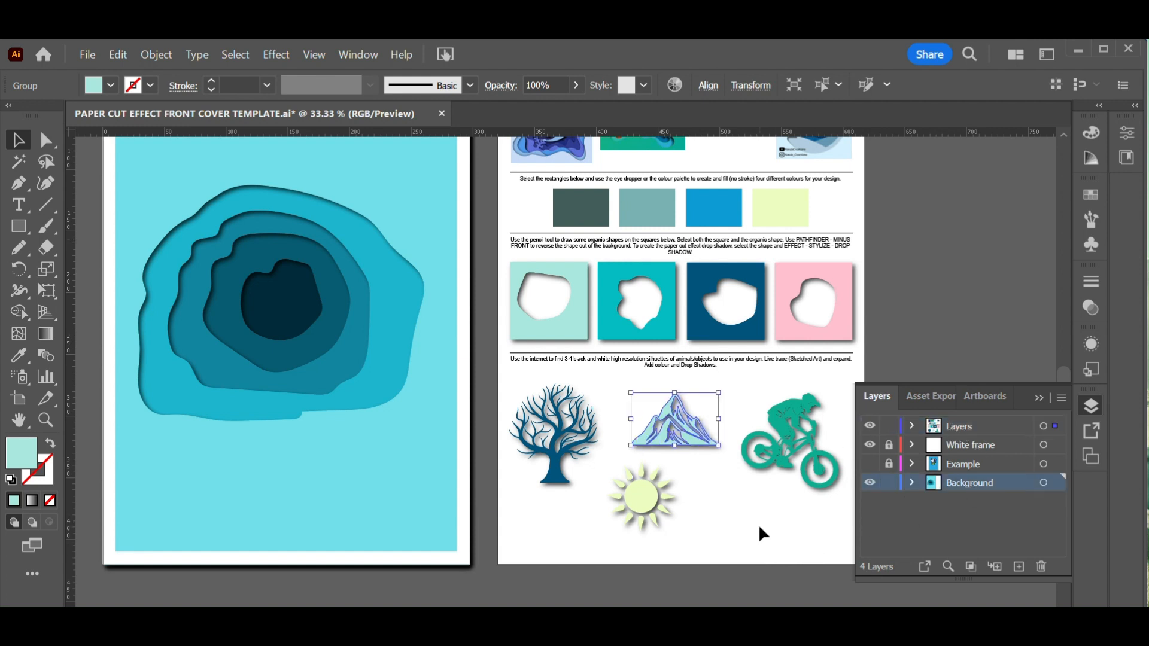
key(ctrl+c)
key(ctrl+v)
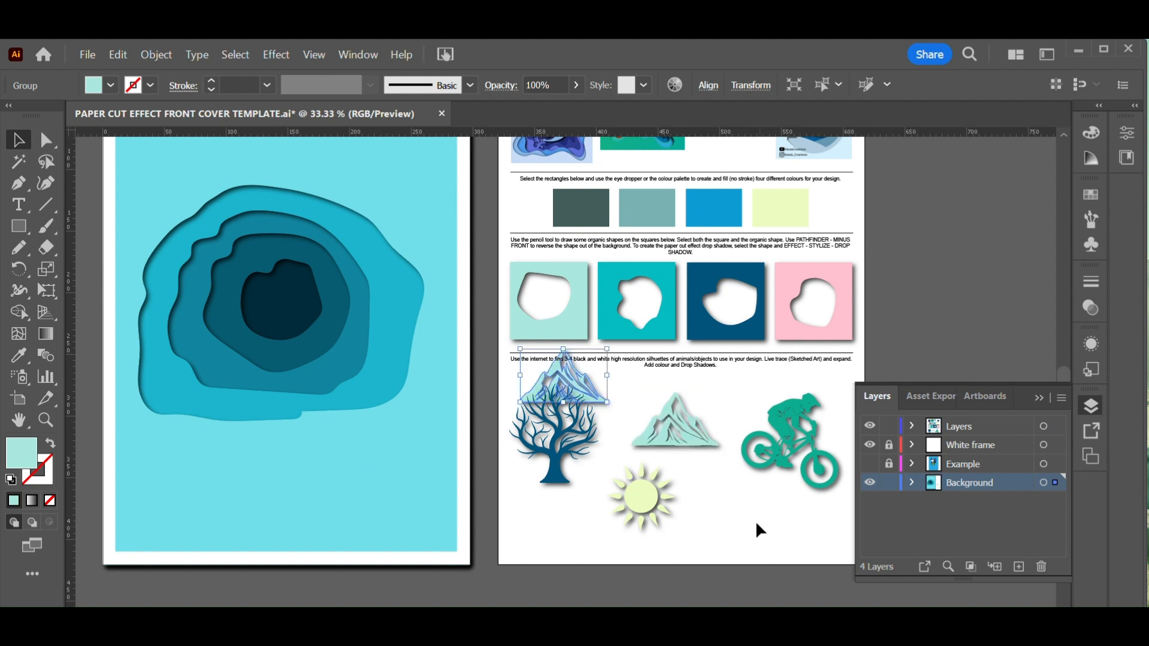
drag(606, 348, 689, 297)
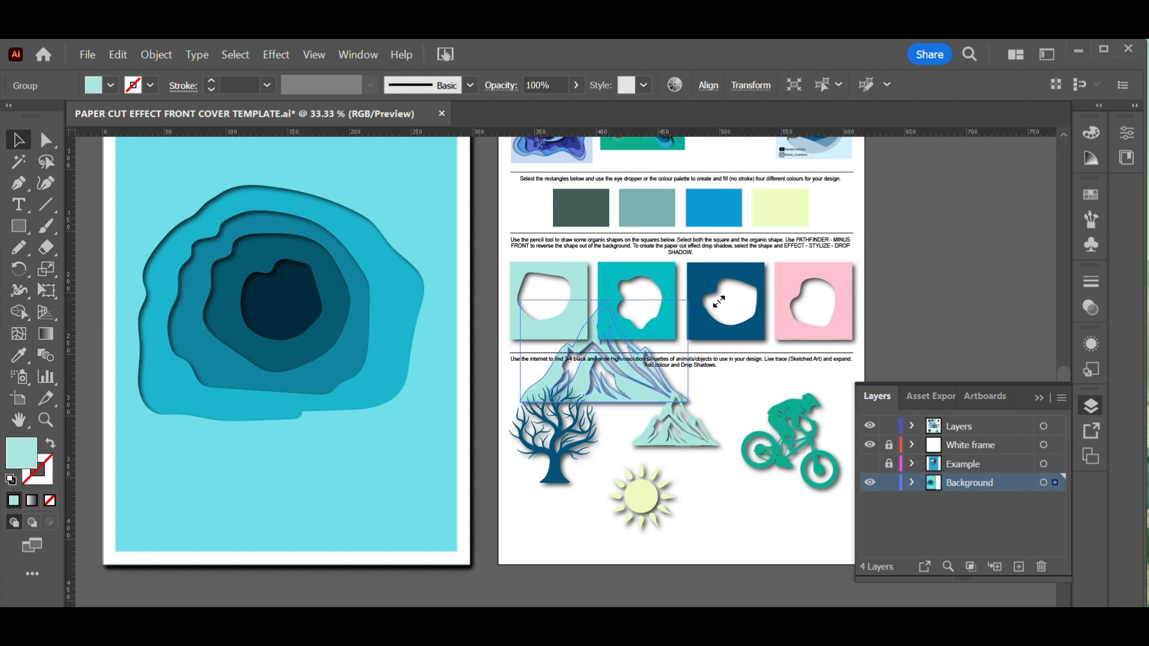
drag(634, 387, 257, 413)
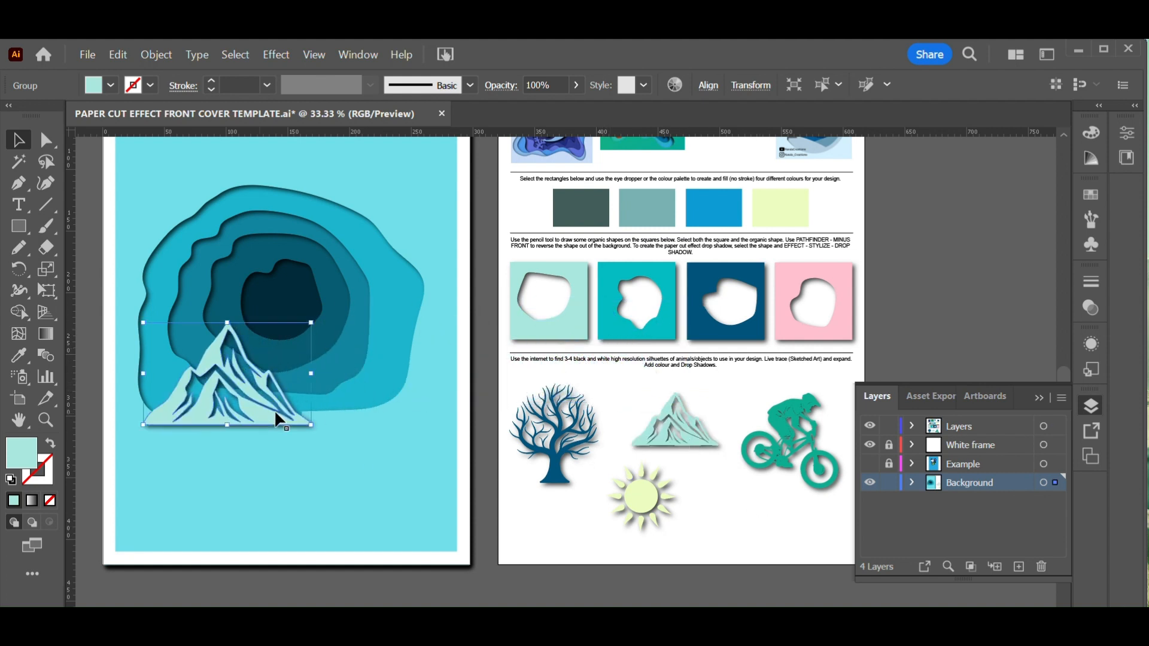
drag(326, 446, 556, 441)
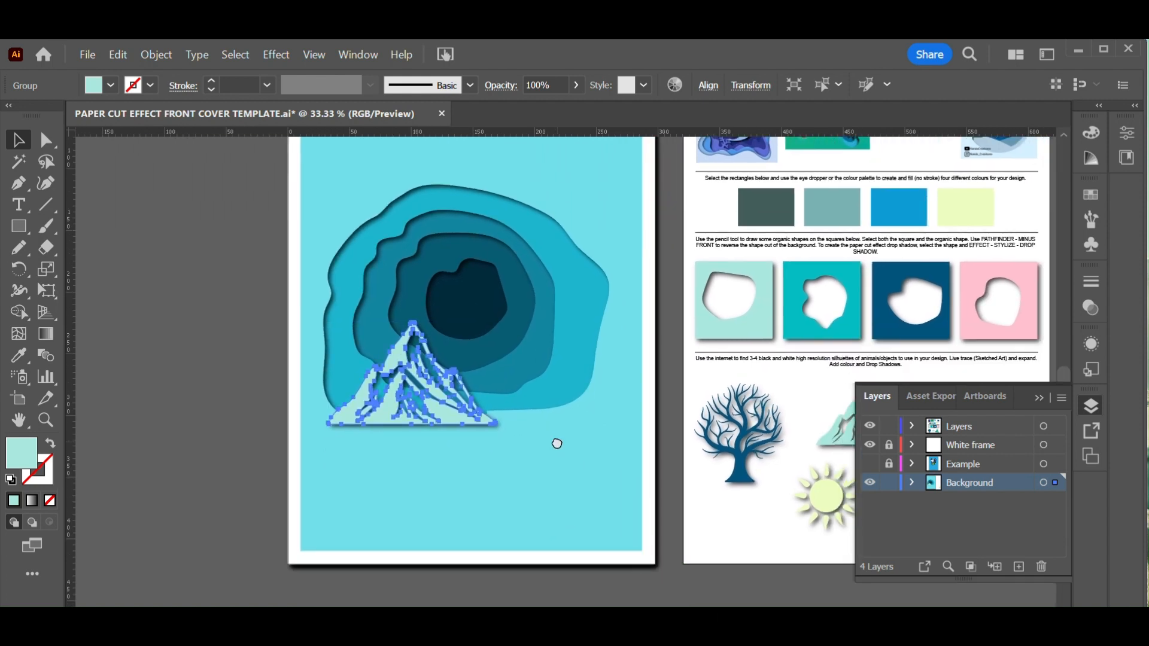
Bring the outermost cover layer to the front with Arrange
click(550, 450)
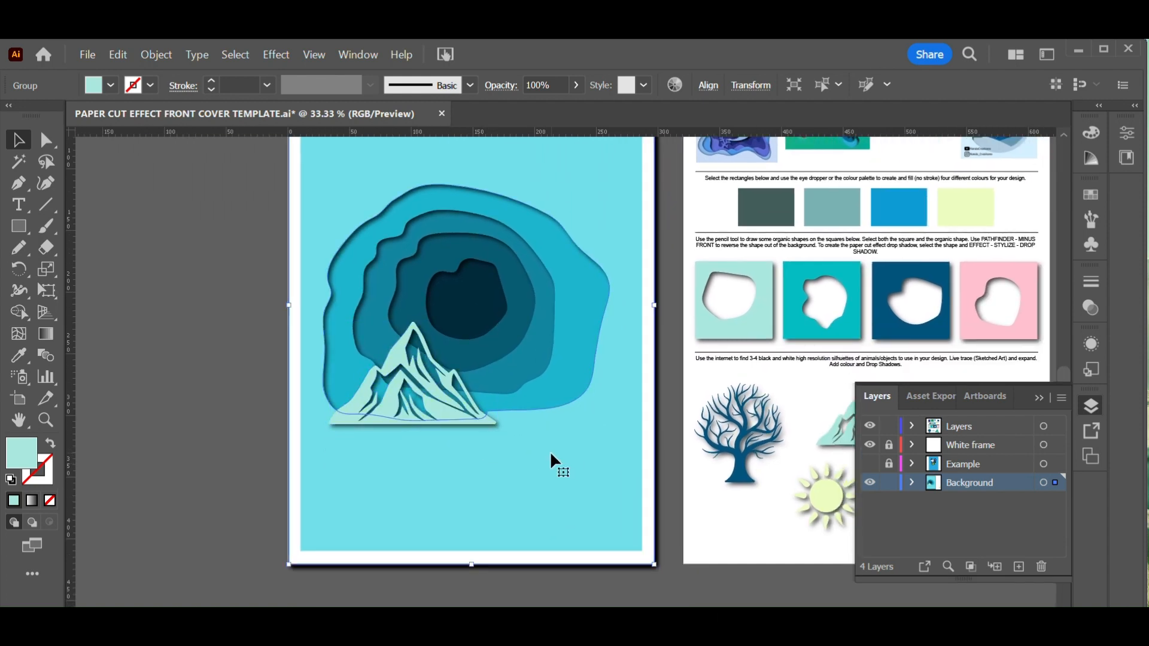
click(146, 57)
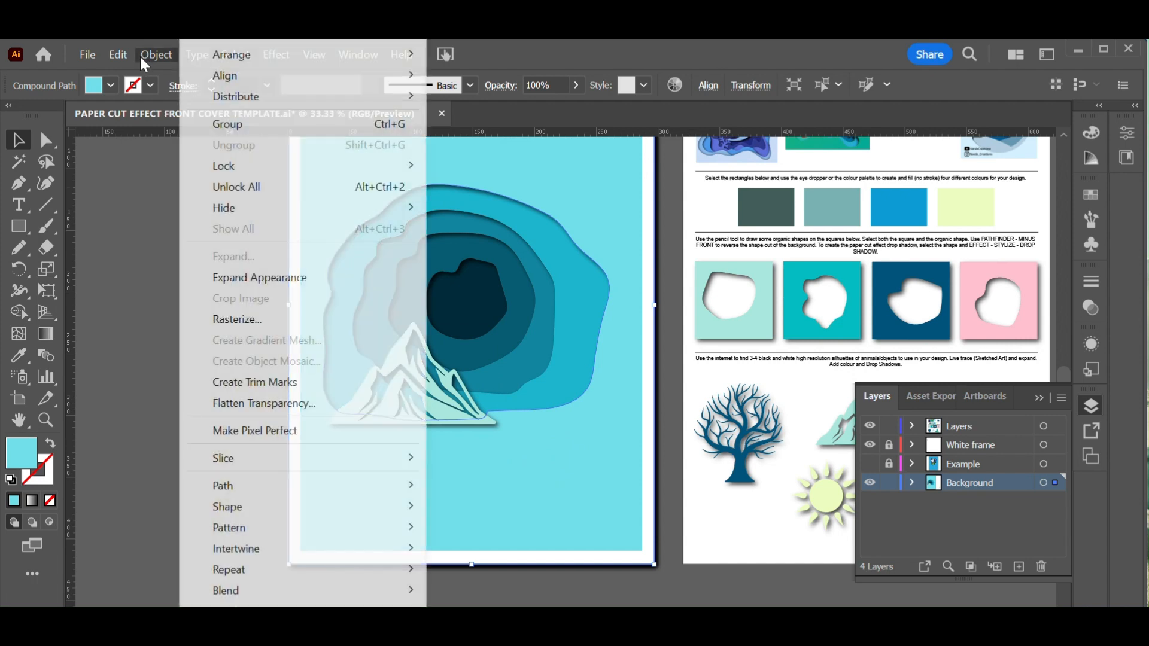
mouse_move(233, 55)
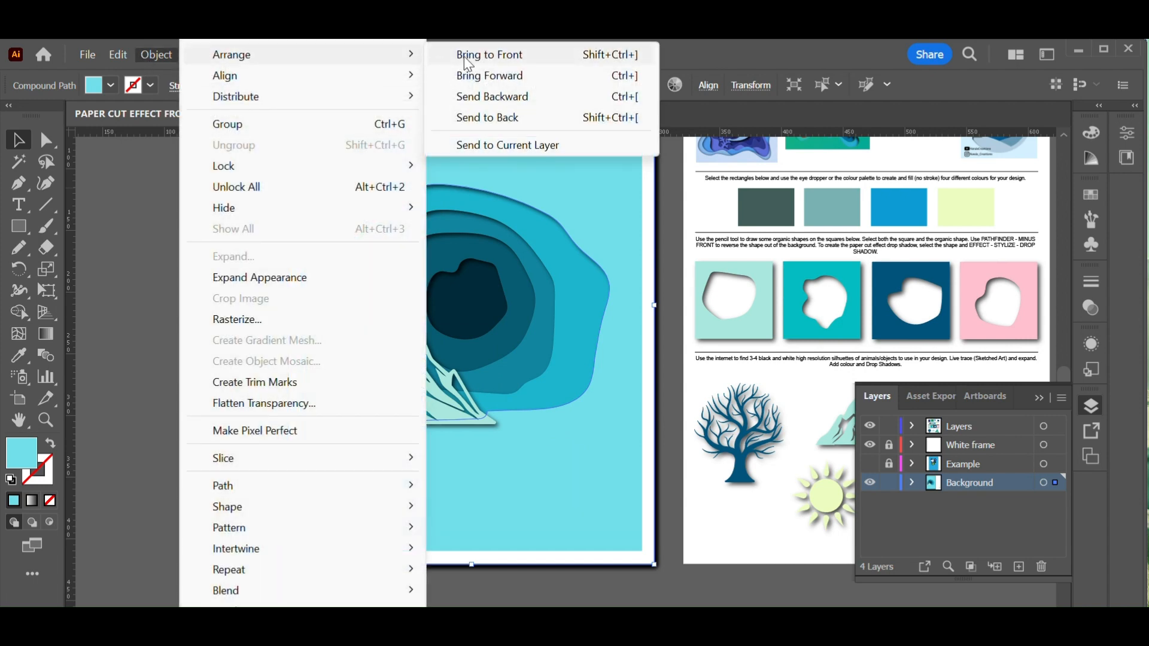
click(463, 57)
click(213, 285)
Move the mountain higher into the opening and bring the next cover layer to the front over it
drag(443, 408, 500, 390)
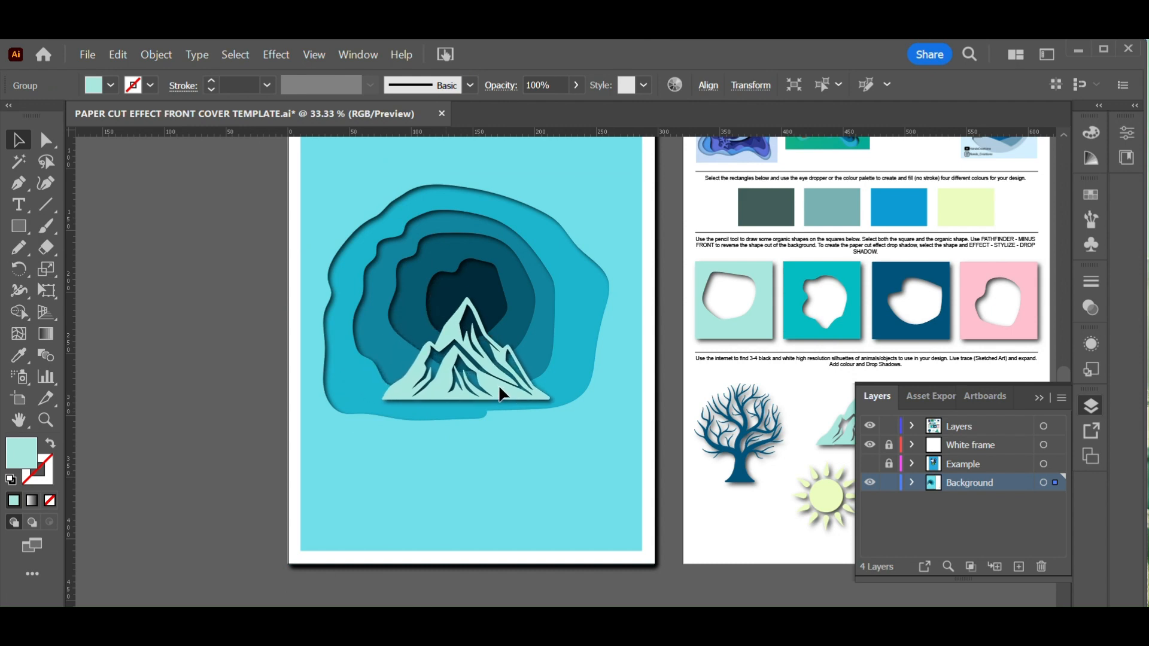
shift+click(356, 387)
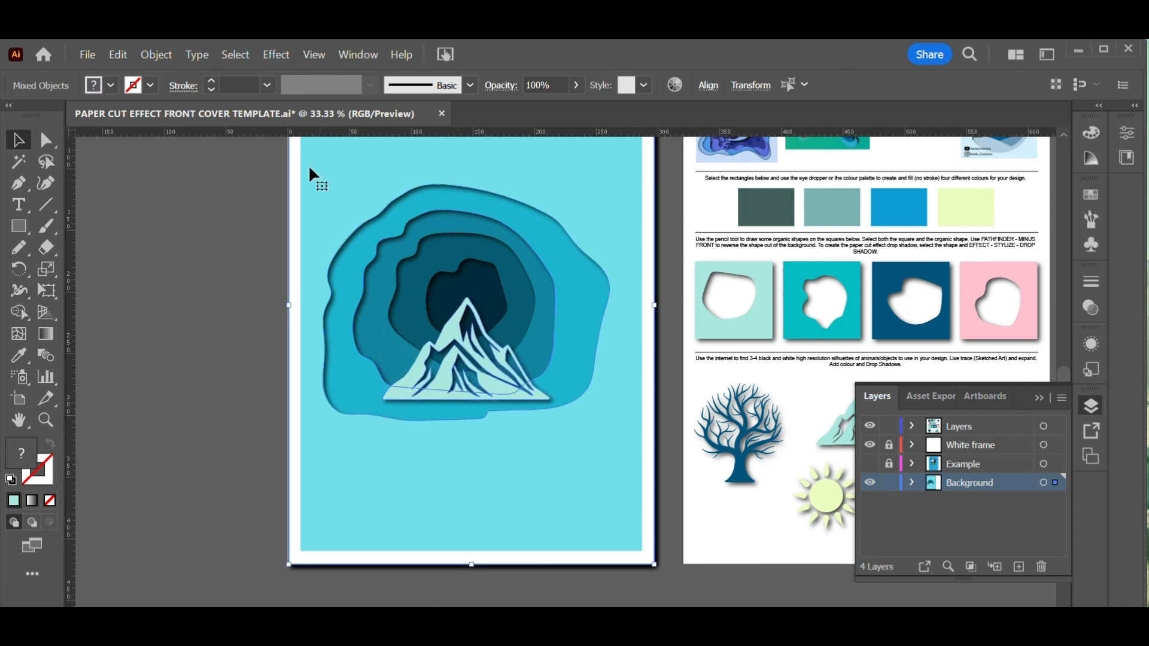
click(158, 55)
mouse_move(238, 54)
click(526, 56)
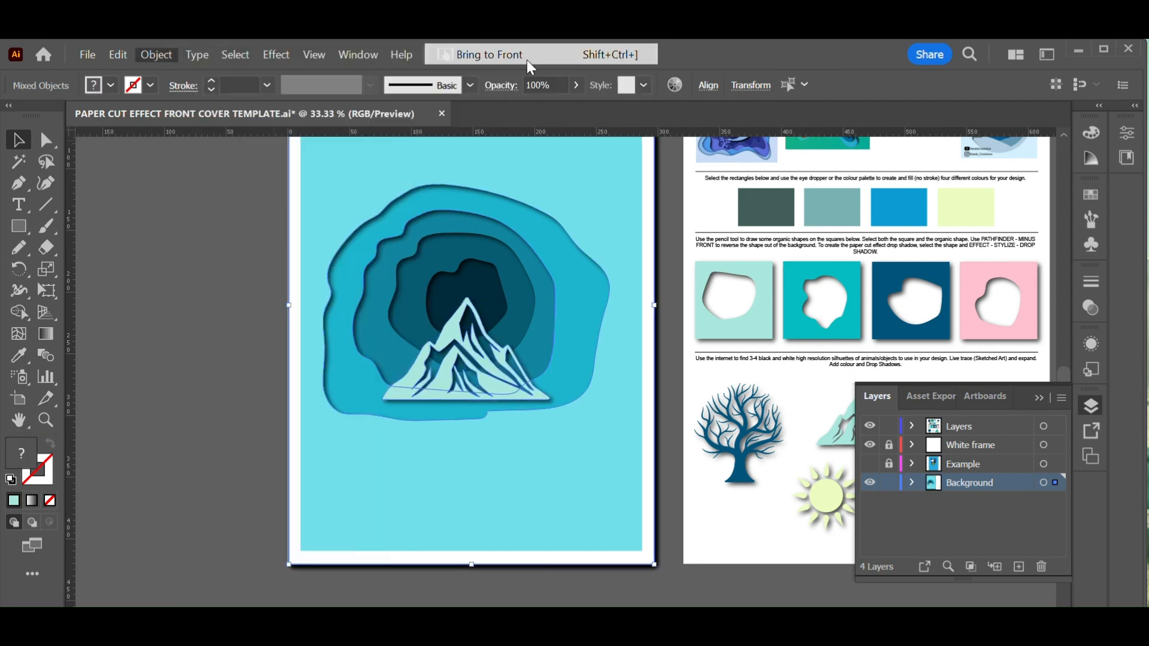
click(214, 287)
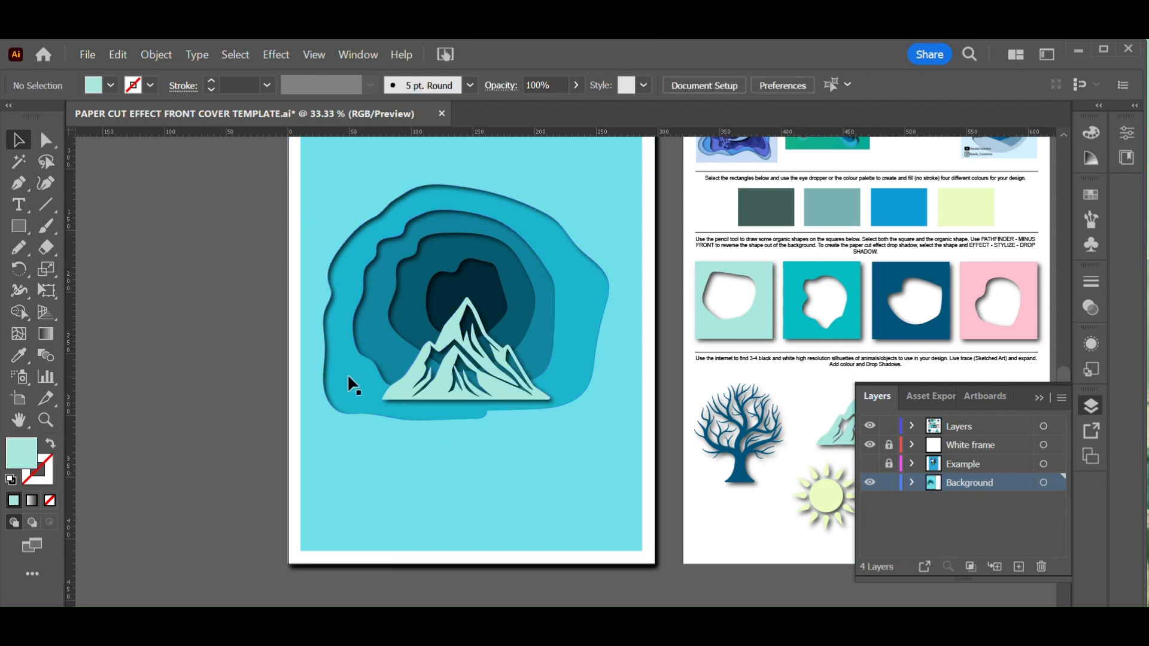
Bring the third cover layer to the front and shift the mountain slightly left
click(355, 430)
click(156, 55)
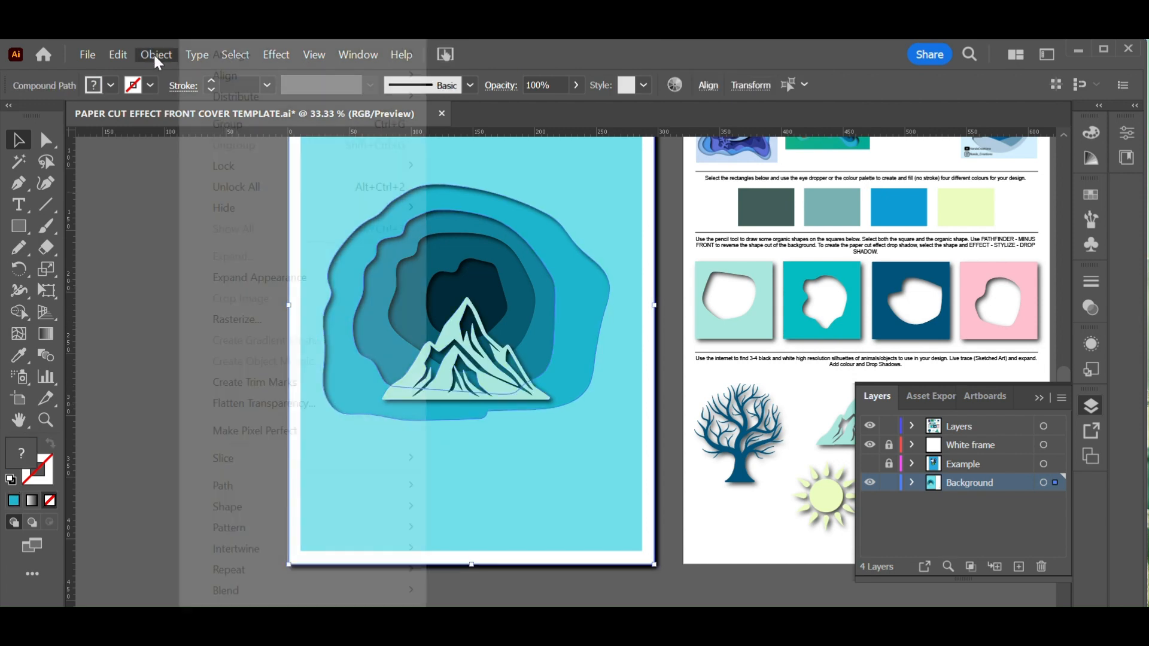
mouse_move(242, 60)
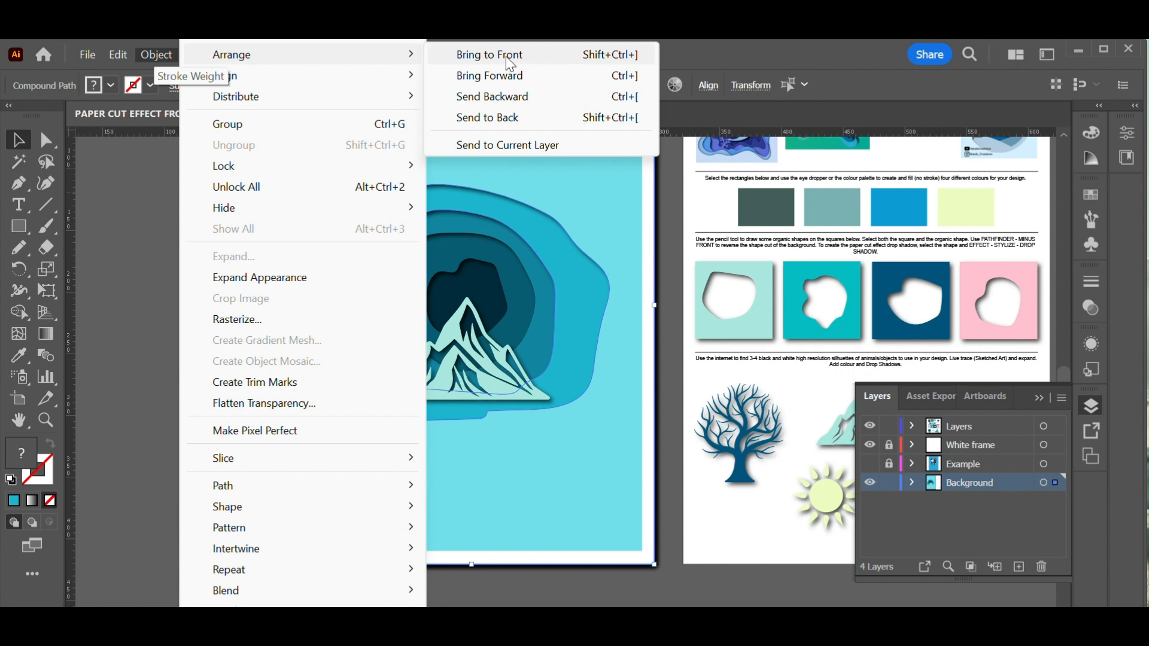
click(508, 55)
click(190, 277)
drag(495, 384, 466, 379)
click(286, 435)
Copy the sun silhouette onto the cover and place it near the top-left of the opening
click(841, 500)
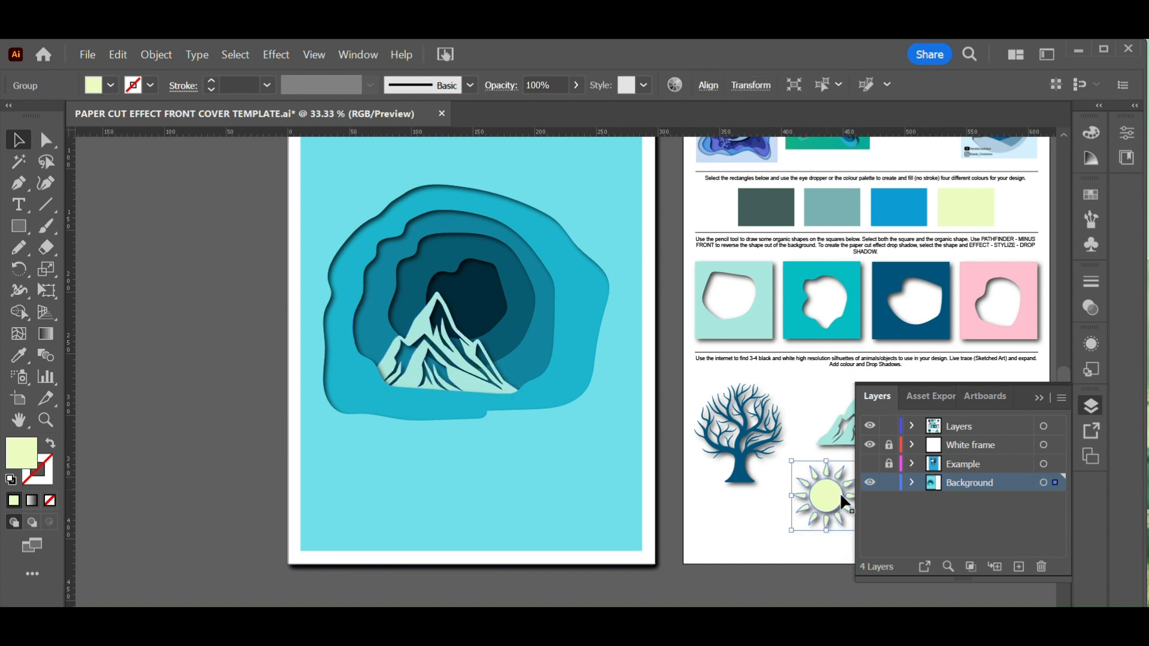
key(ctrl+c)
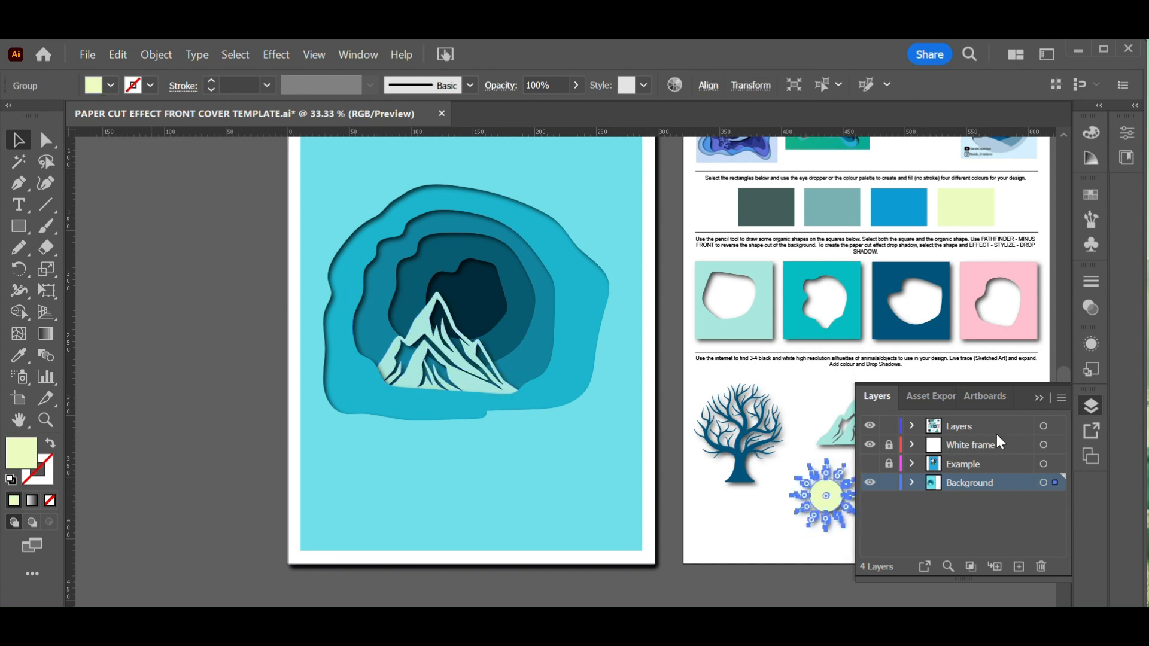
key(ctrl+v)
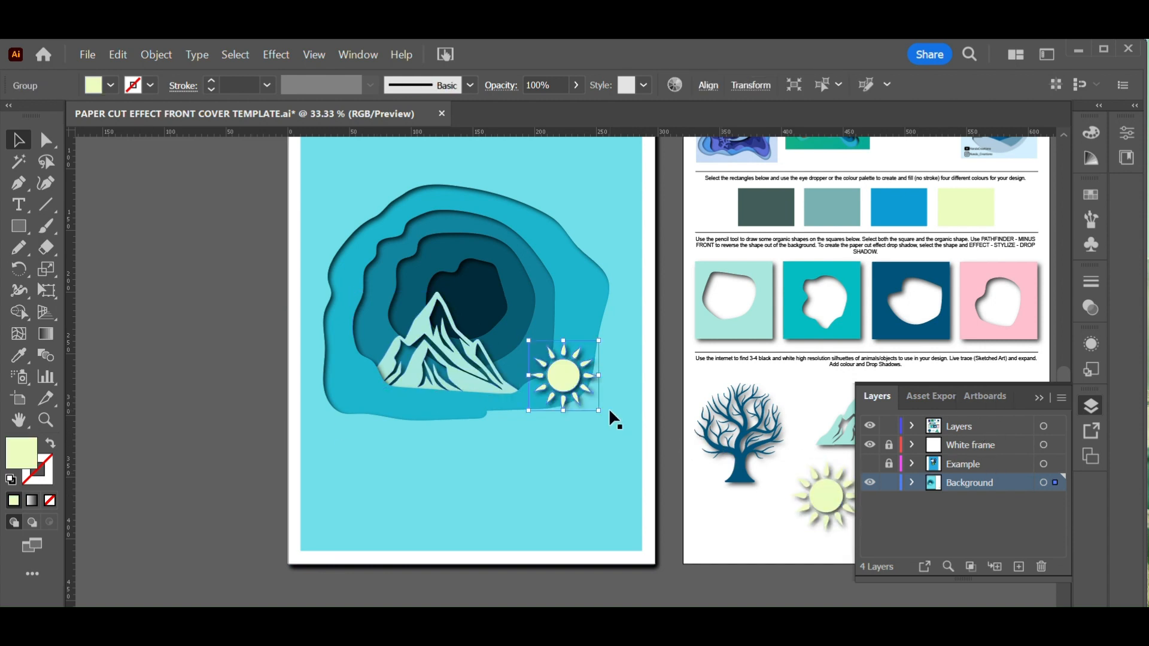
drag(550, 372, 383, 222)
Bring the cover layer overlapping the sun to the front so the sun sits behind it
click(525, 151)
click(156, 54)
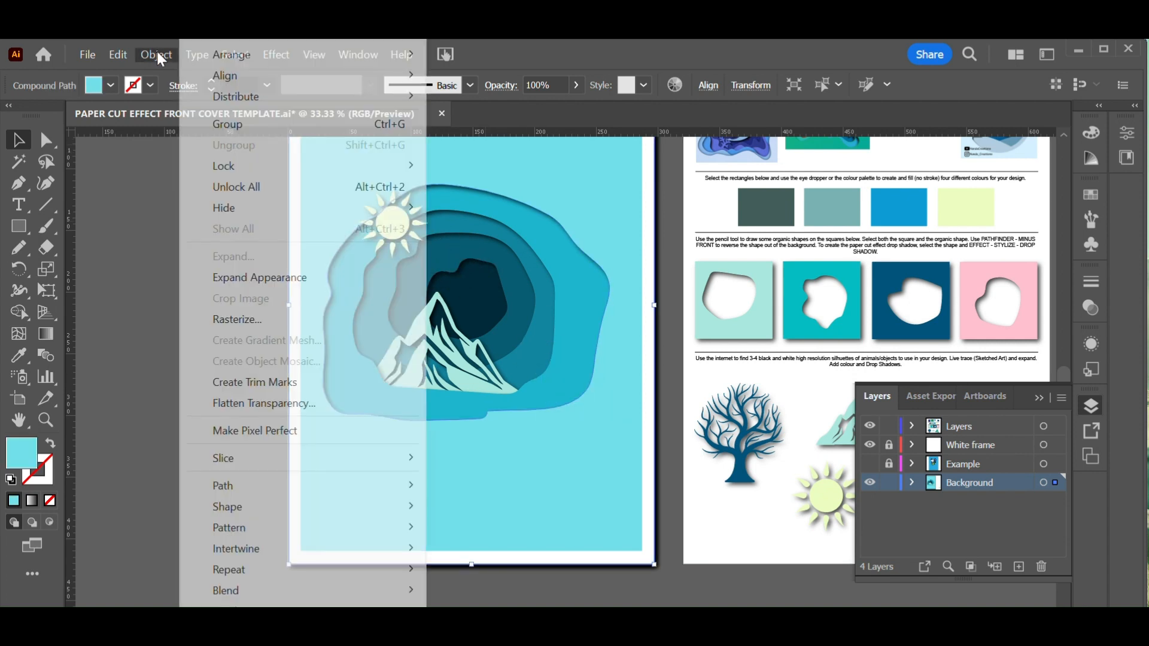
mouse_move(351, 59)
click(578, 54)
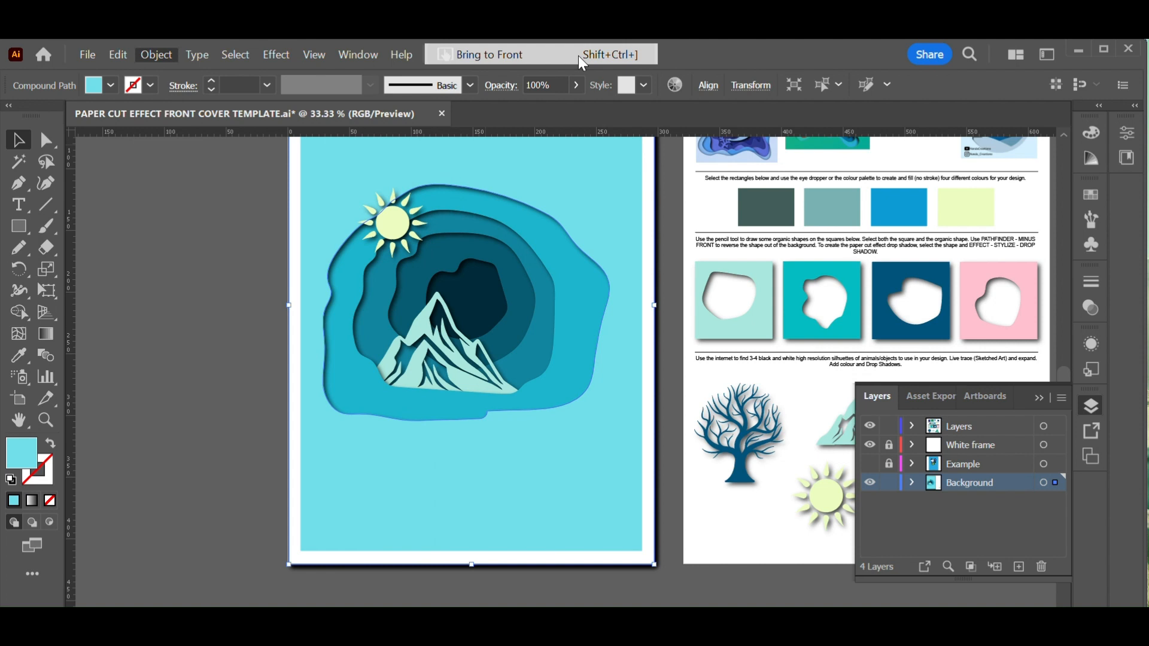
Copy the cyclist silhouette onto the cover and place it in the upper-right area of the opening beside the mountain
click(250, 220)
drag(660, 436, 526, 403)
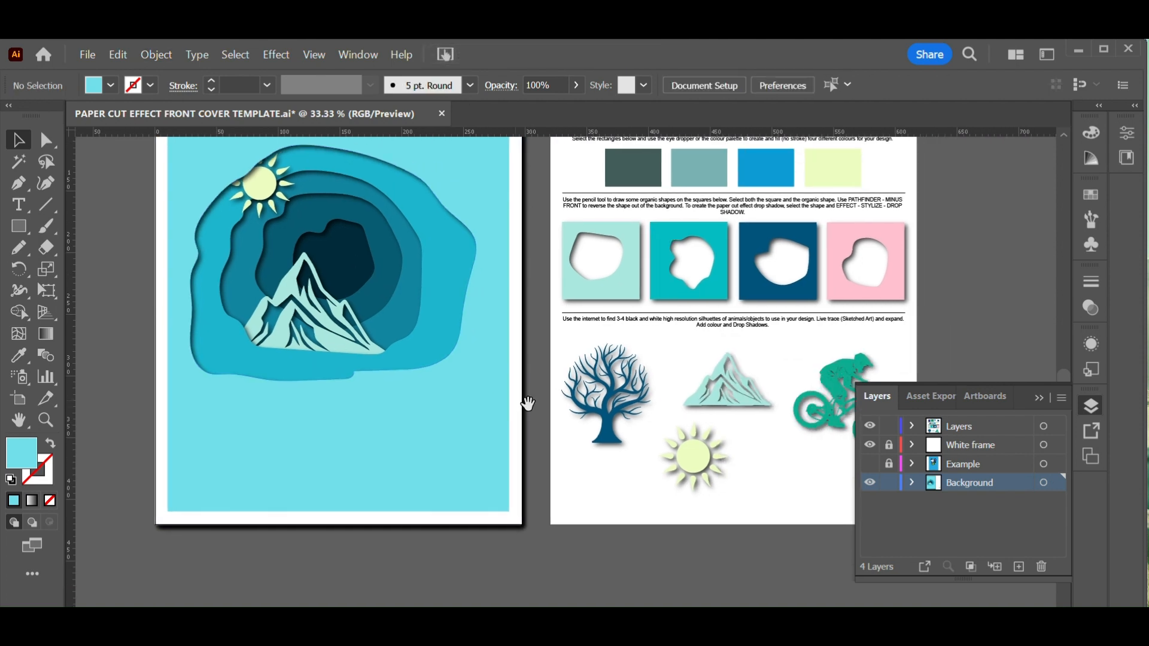
click(832, 419)
key(ctrl+c)
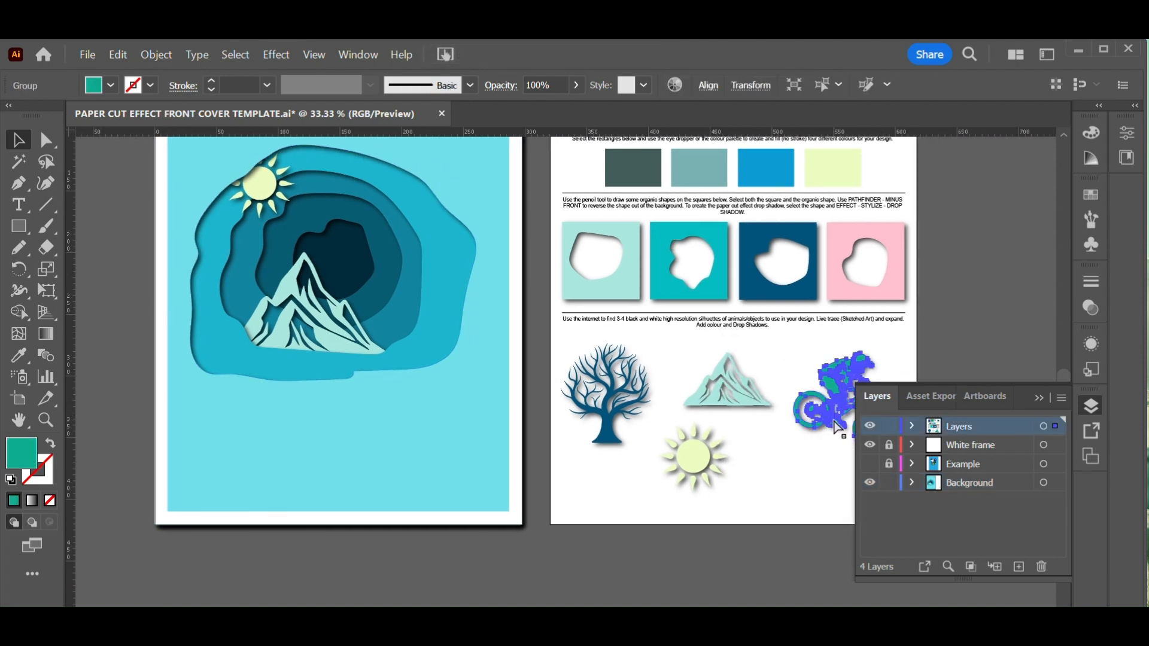
click(982, 482)
click(143, 408)
key(ctrl+v)
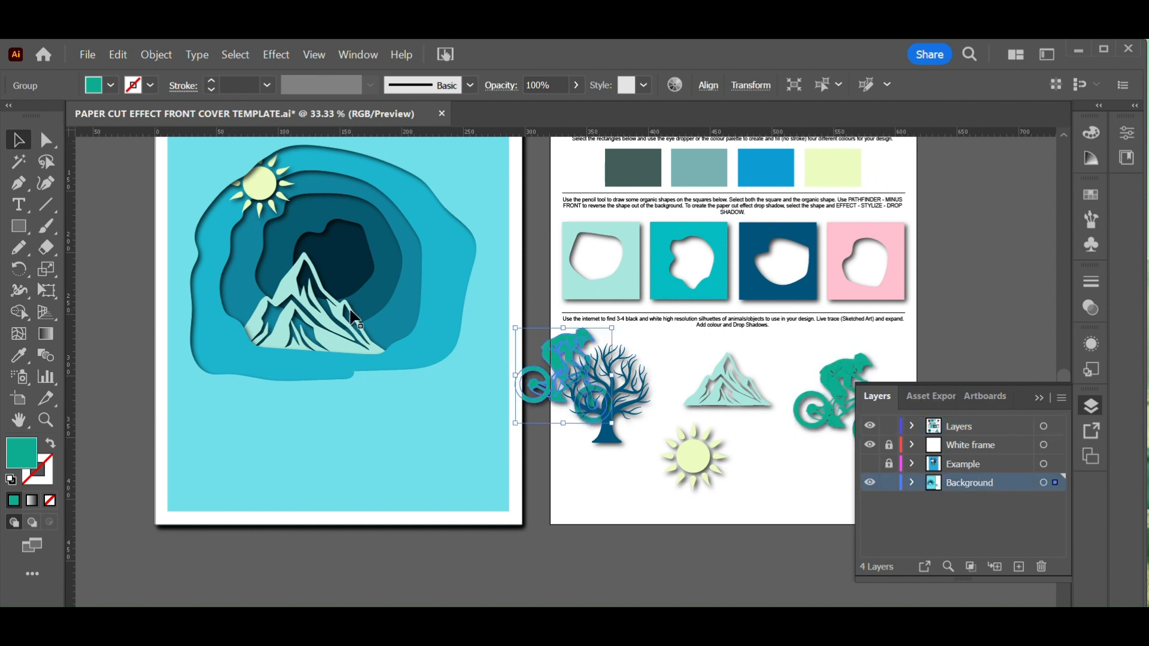
drag(551, 354, 376, 242)
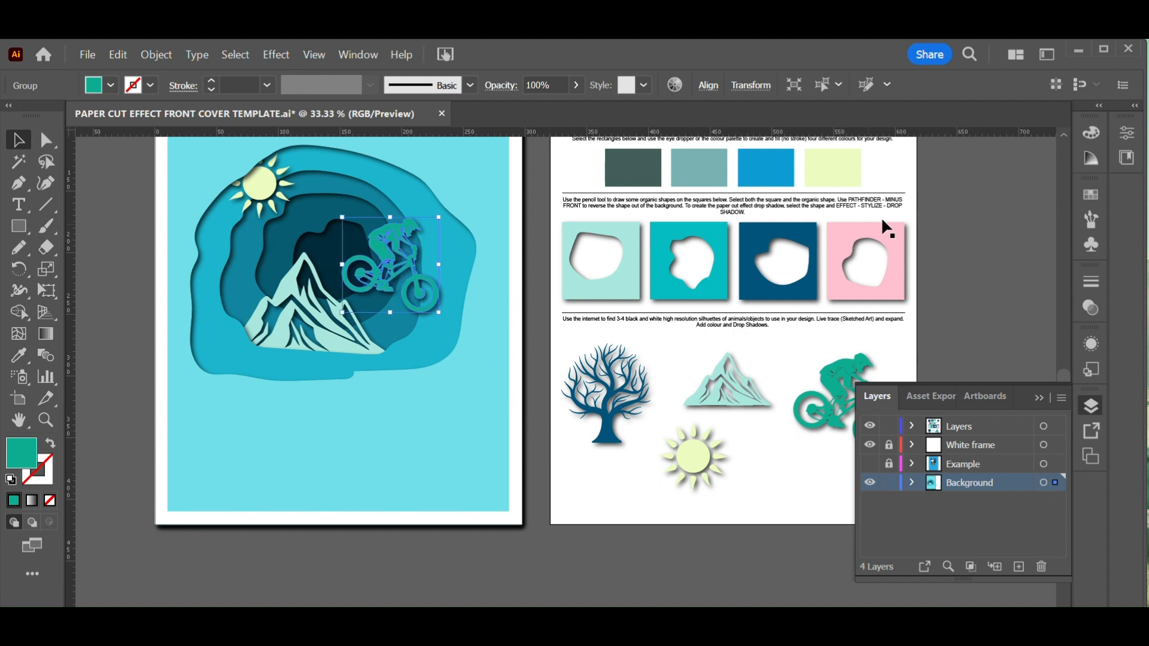
Fill the cyclist and the mountain silhouettes with white
click(1100, 201)
click(892, 242)
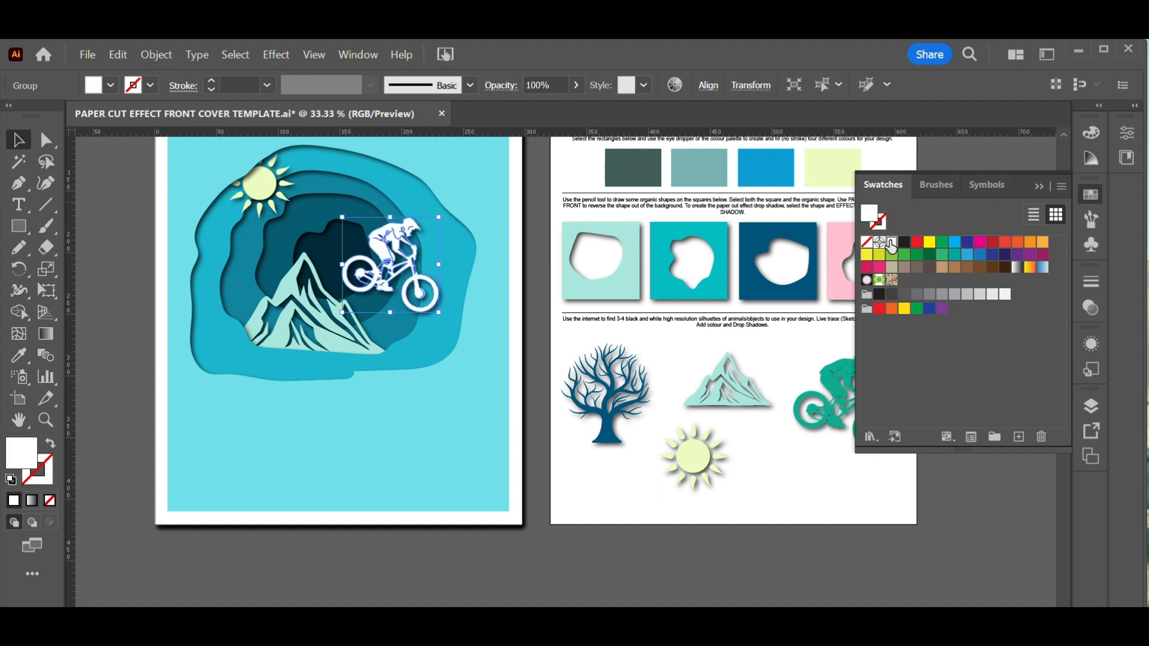
click(345, 339)
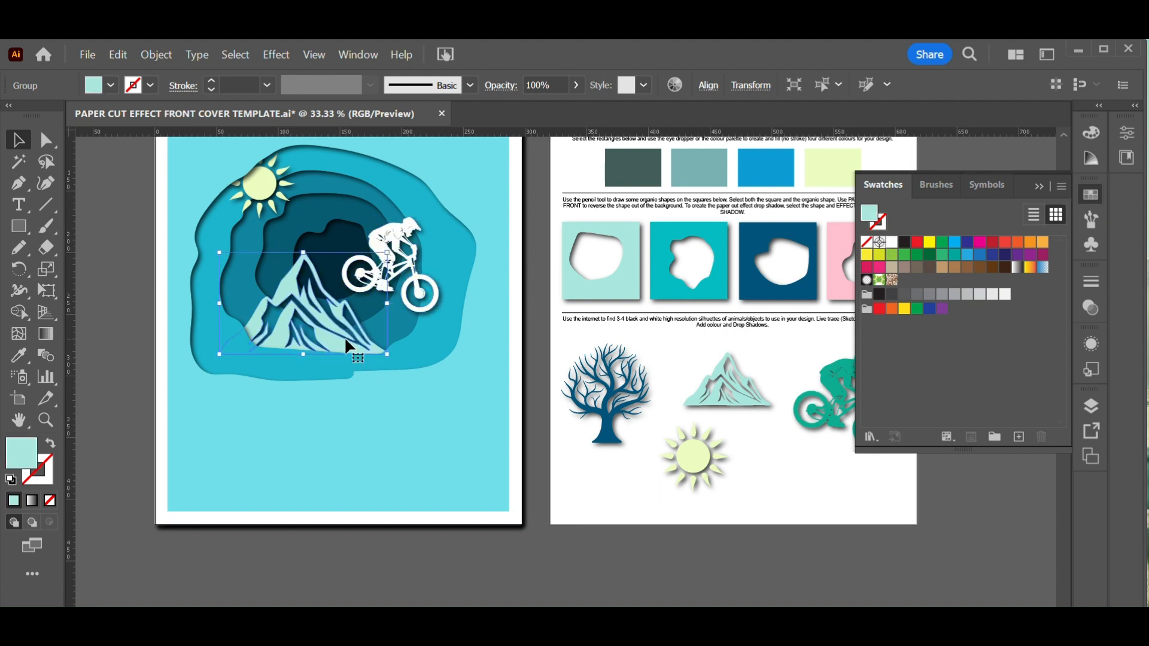
click(892, 242)
click(413, 565)
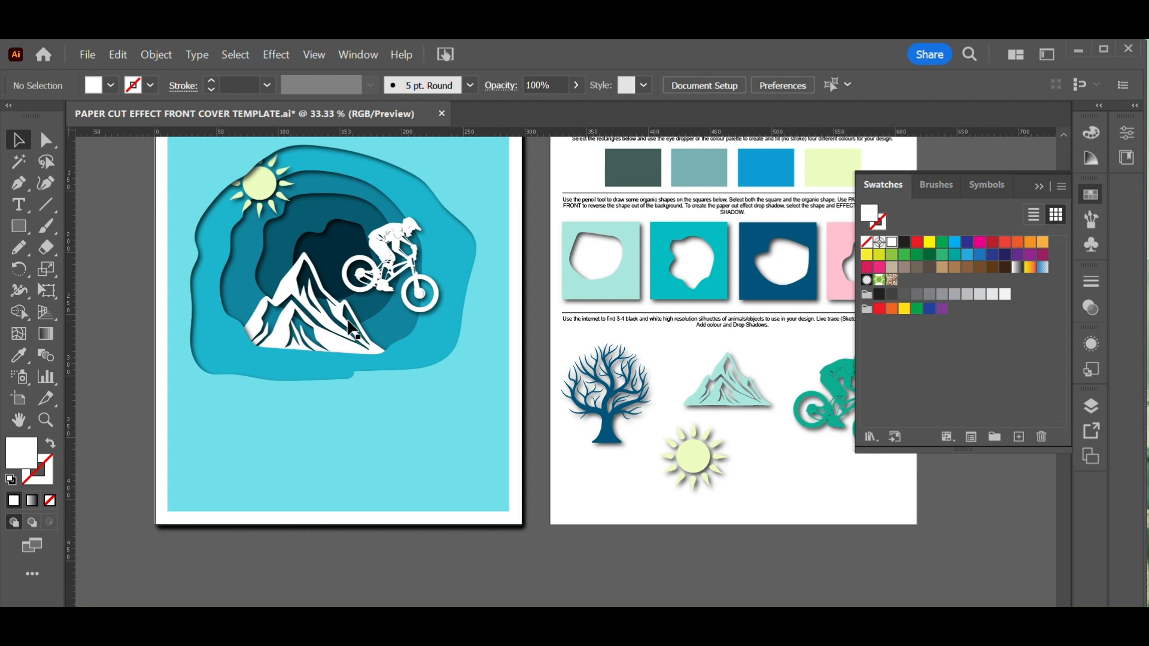
Open the print dialog, set the media size to A3 (297 x 420mm), preview the artboards, and cancel
click(88, 56)
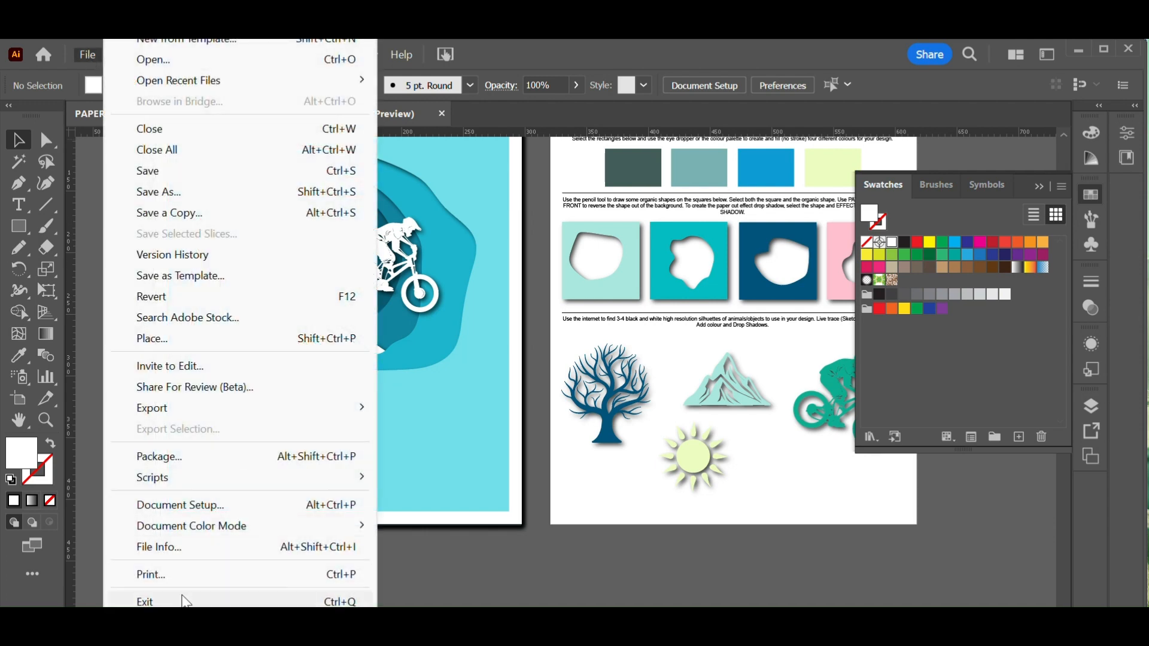
click(177, 576)
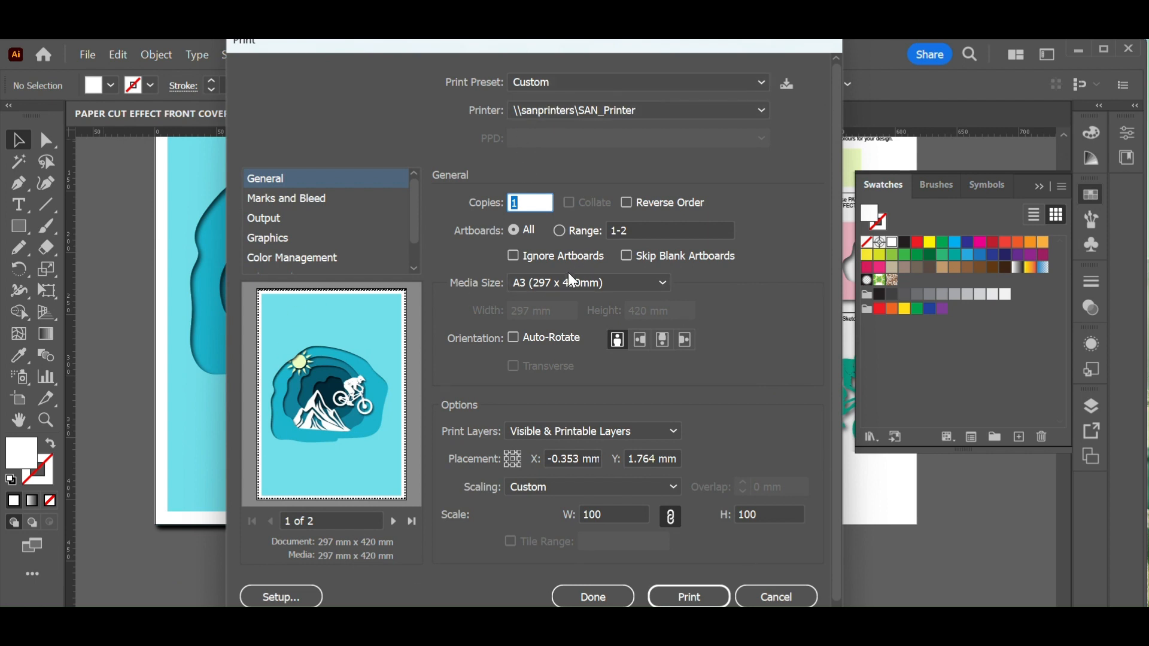
click(551, 284)
click(555, 306)
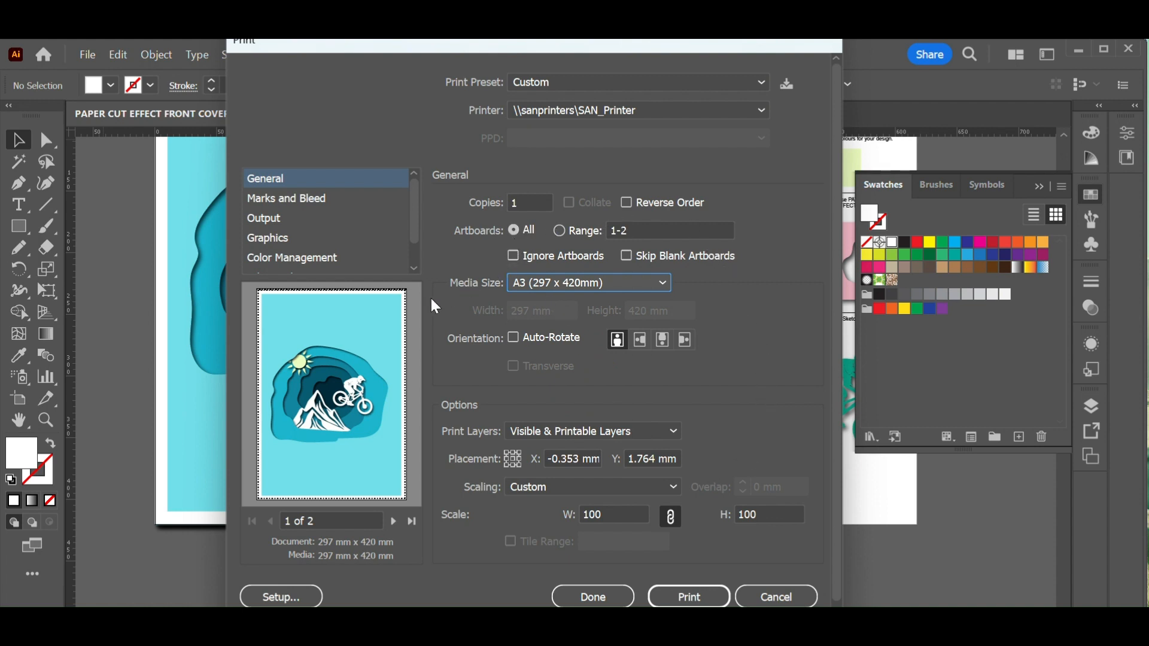
click(394, 522)
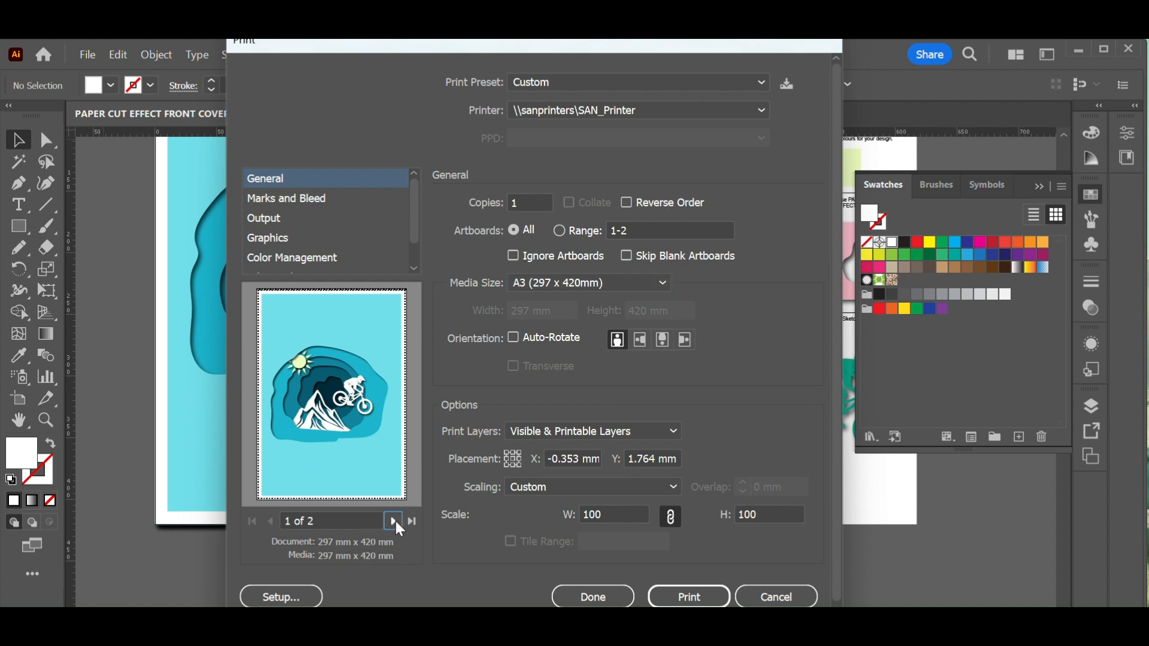
click(271, 522)
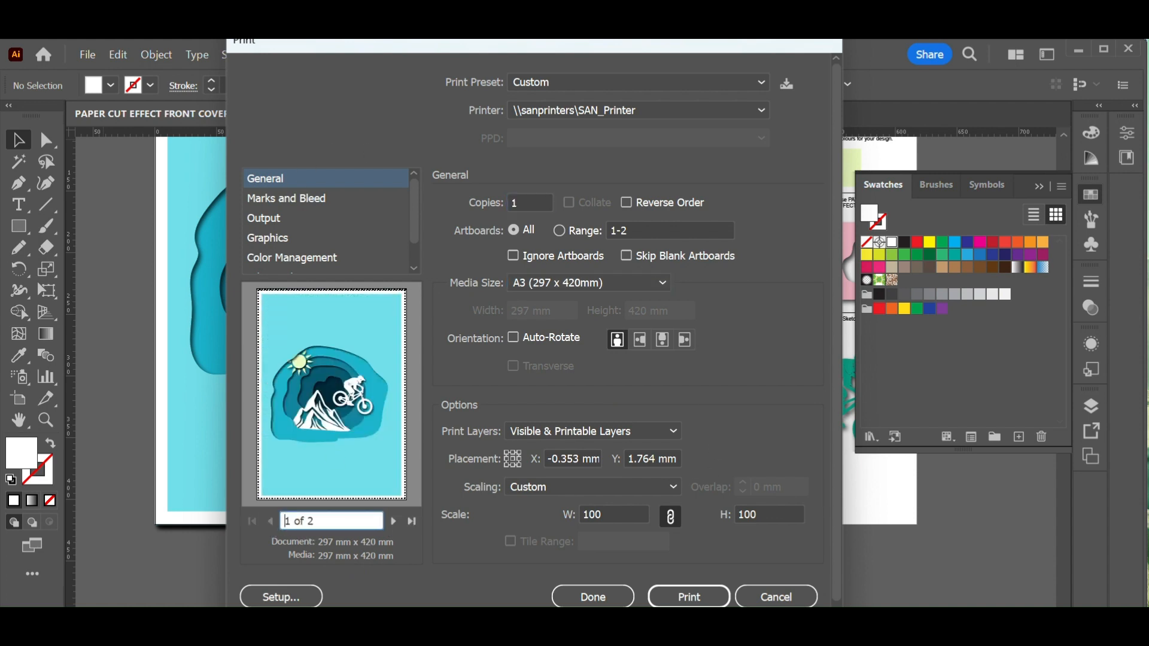
click(777, 598)
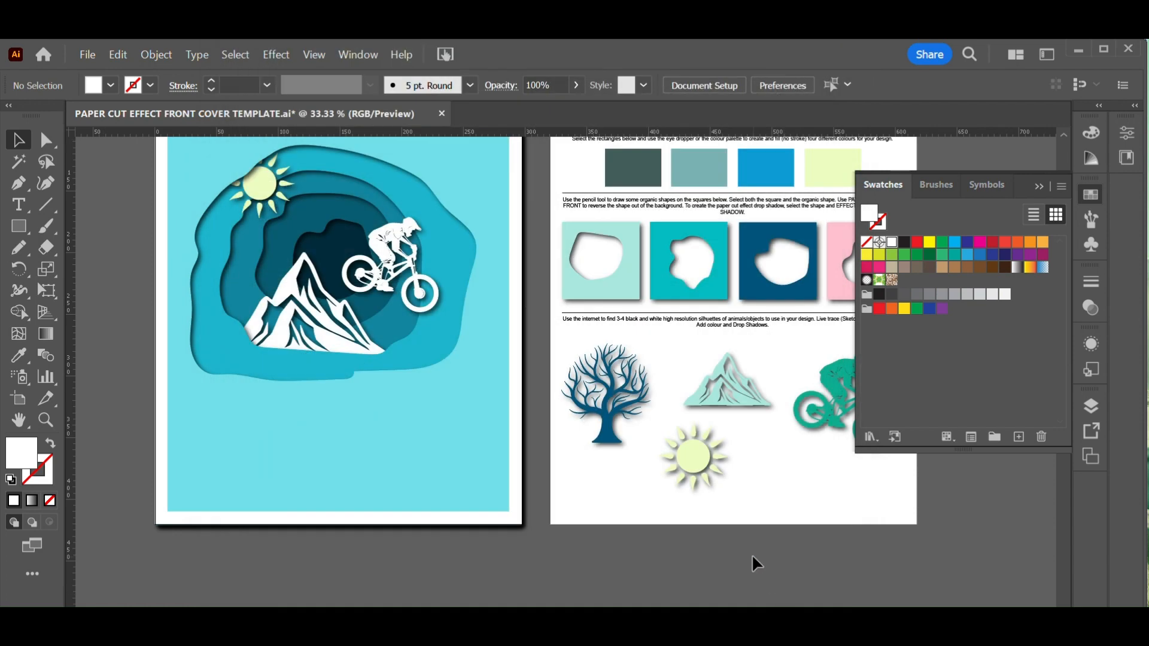
Save the document as PAPER CUT EFFECT FRONT COVER TEMPLATE on the computer in the OneDrive CAD 2024 folder
click(87, 55)
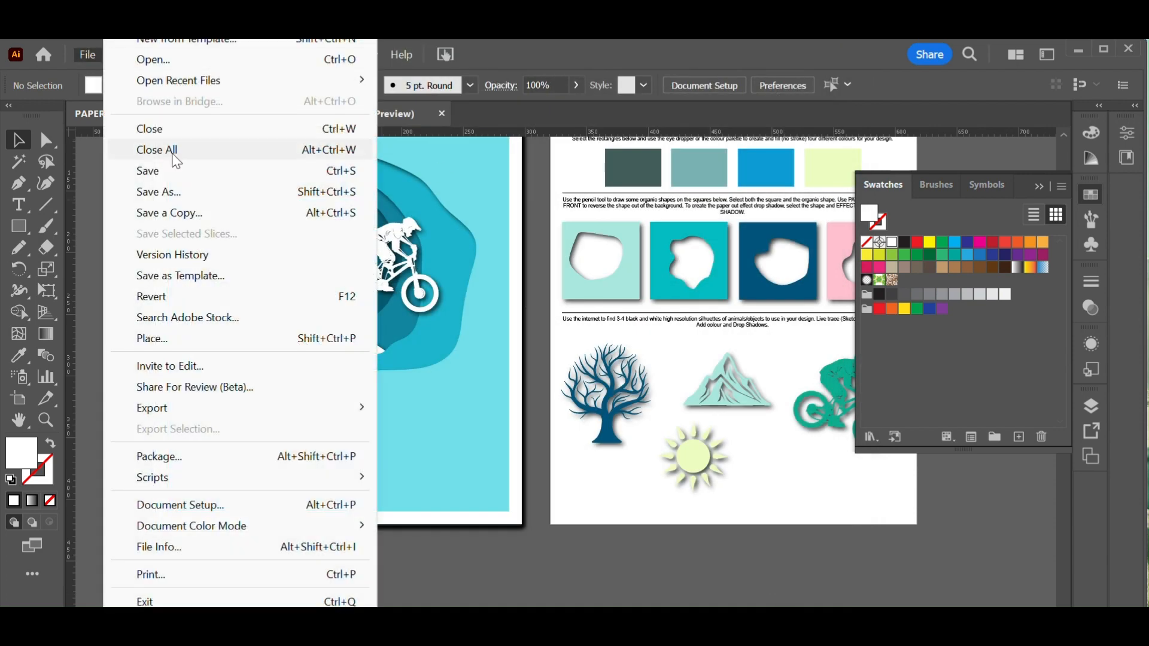
click(167, 191)
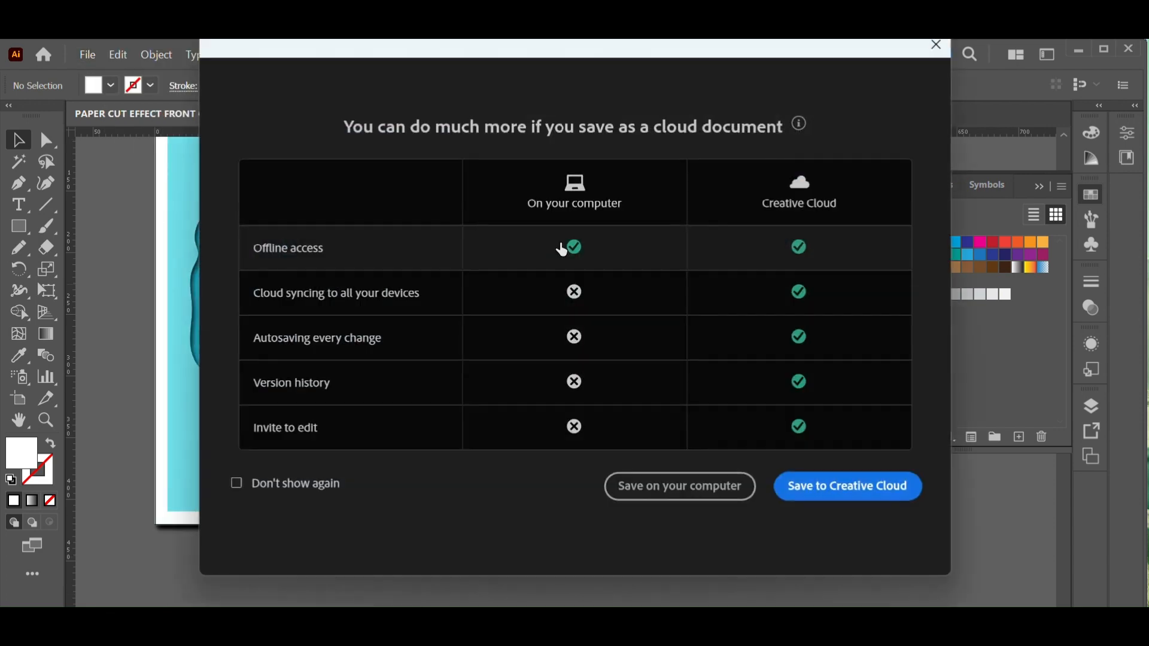
click(680, 487)
click(89, 187)
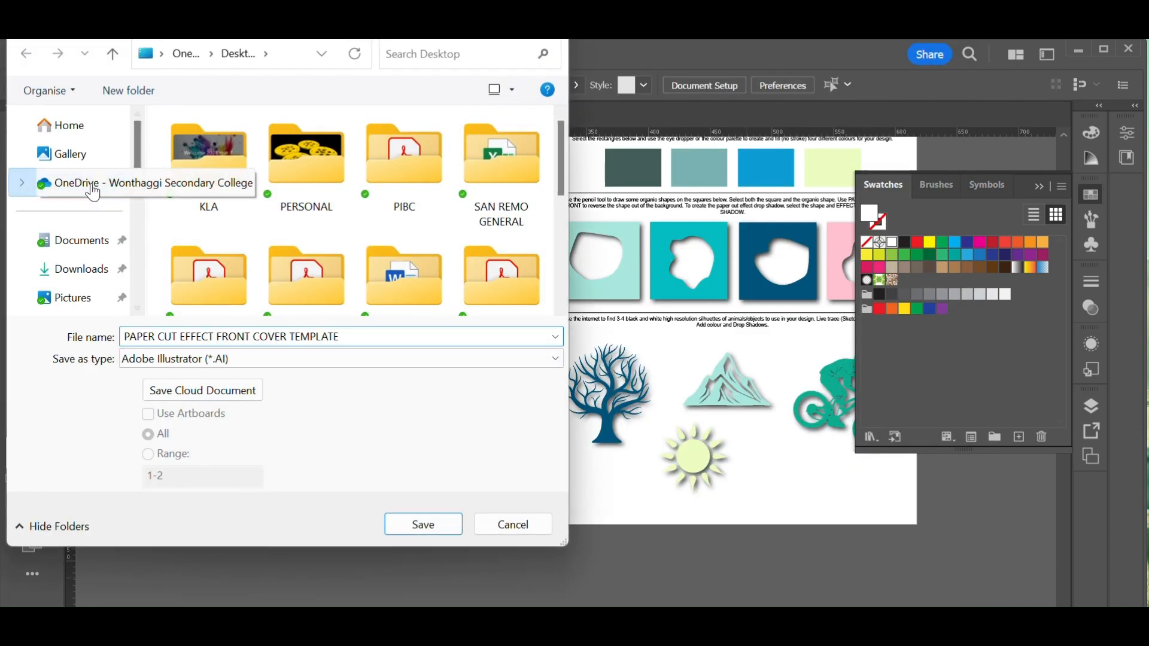
double_click(206, 260)
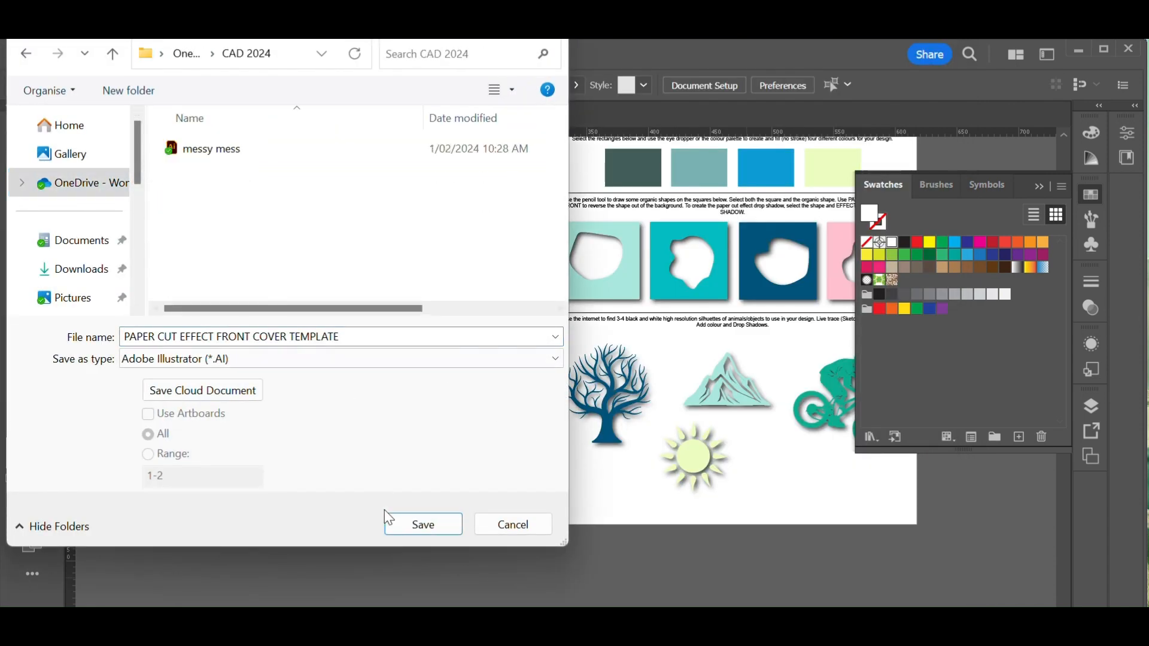
click(419, 520)
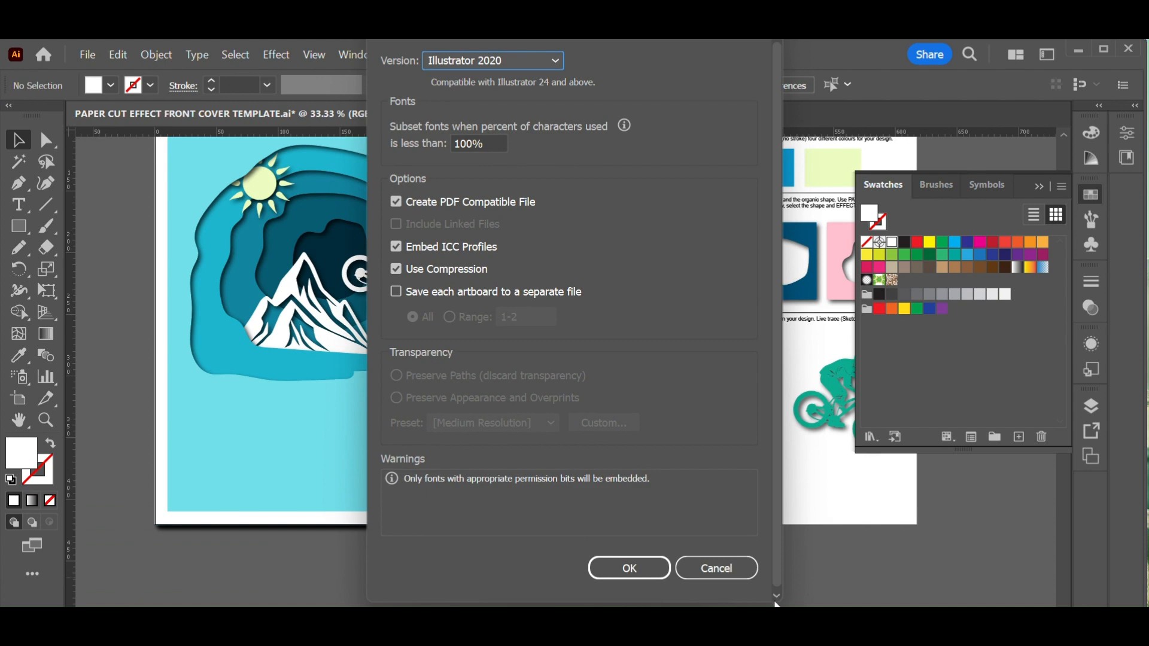
click(658, 569)
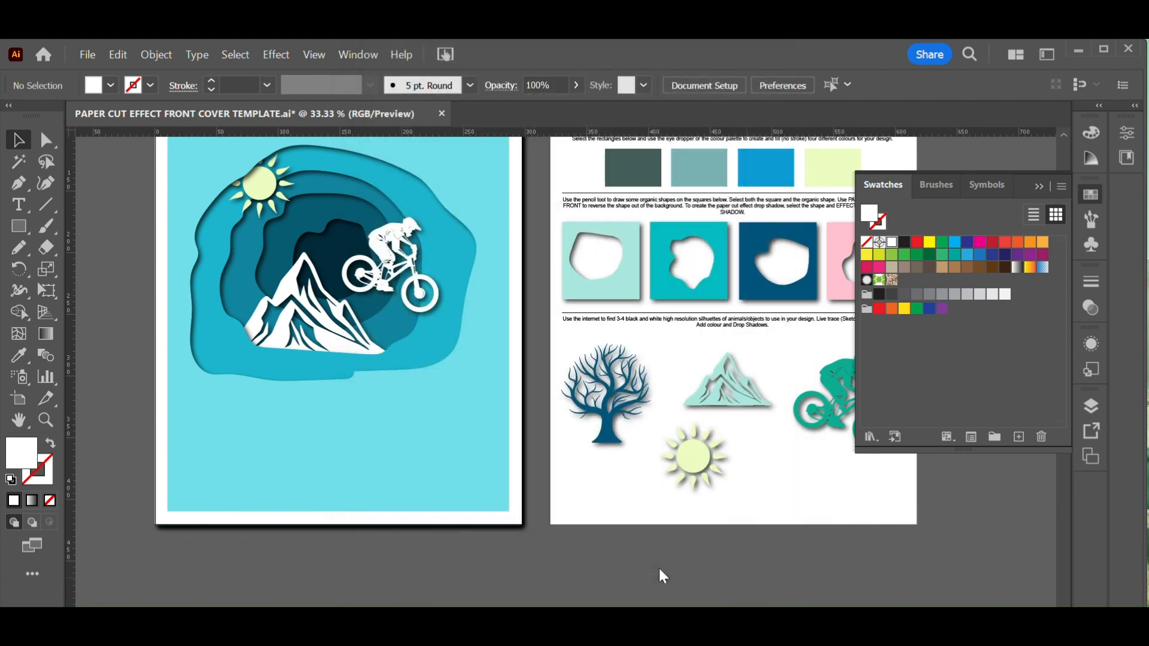